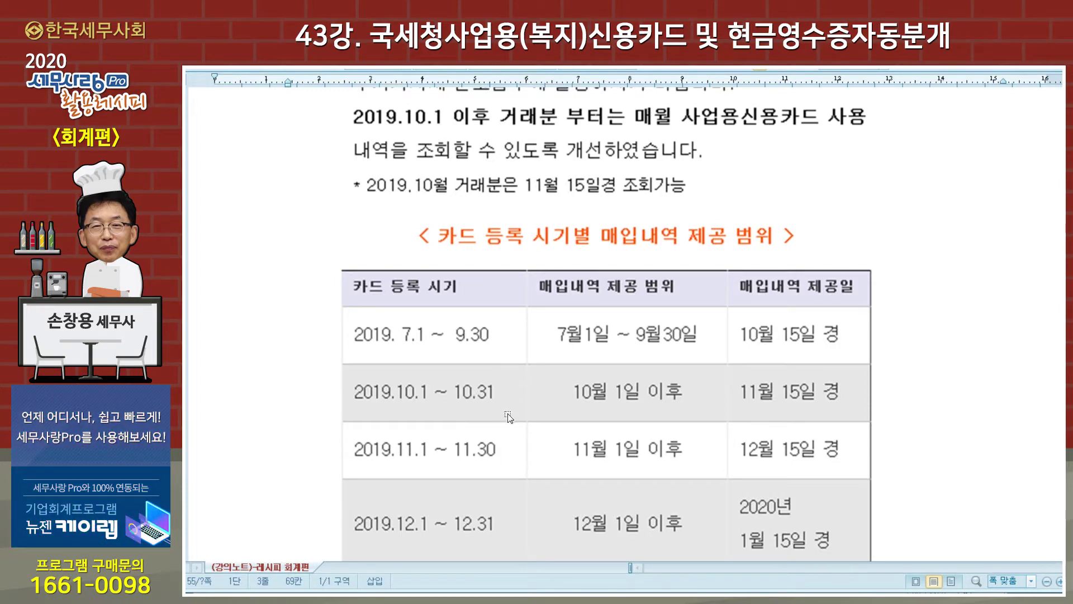
Review the table of purchase data coverage by card registration period and the note beneath it in the lecture notes.
scroll(635, 433, down, 5)
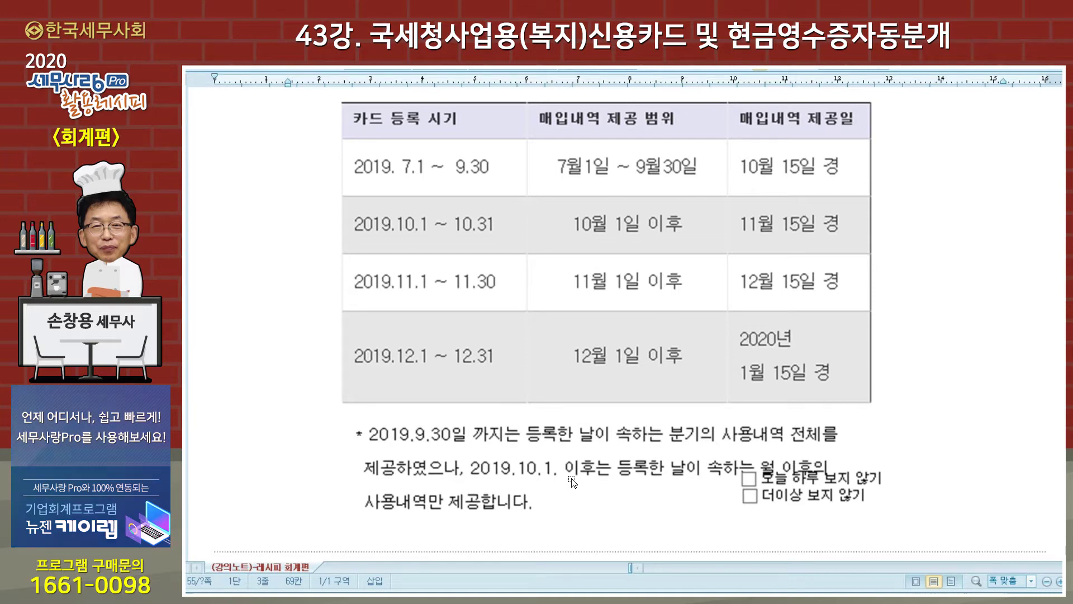
scroll(571, 485, up, 3)
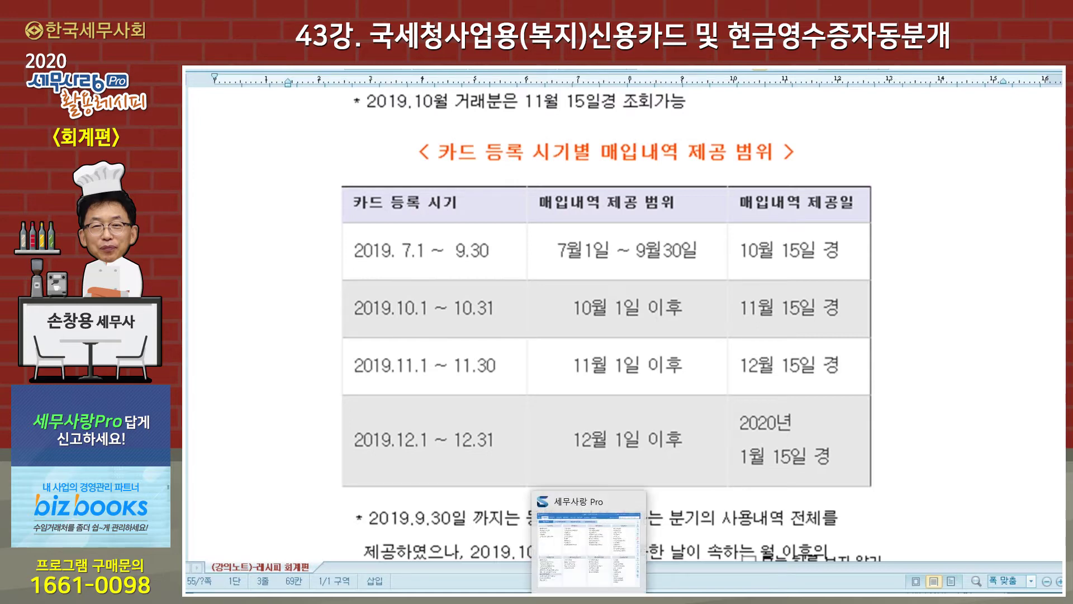
Switch to 세무사랑 Pro and view the purchase data import of 신용카드매입매출전표전송 without loading a file.
click(589, 597)
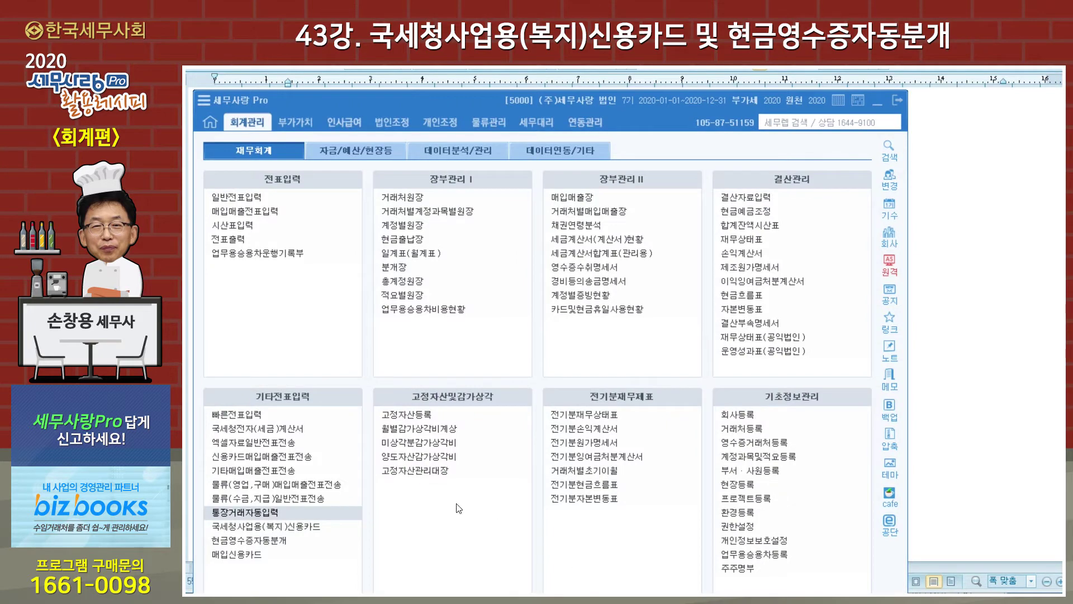
click(287, 458)
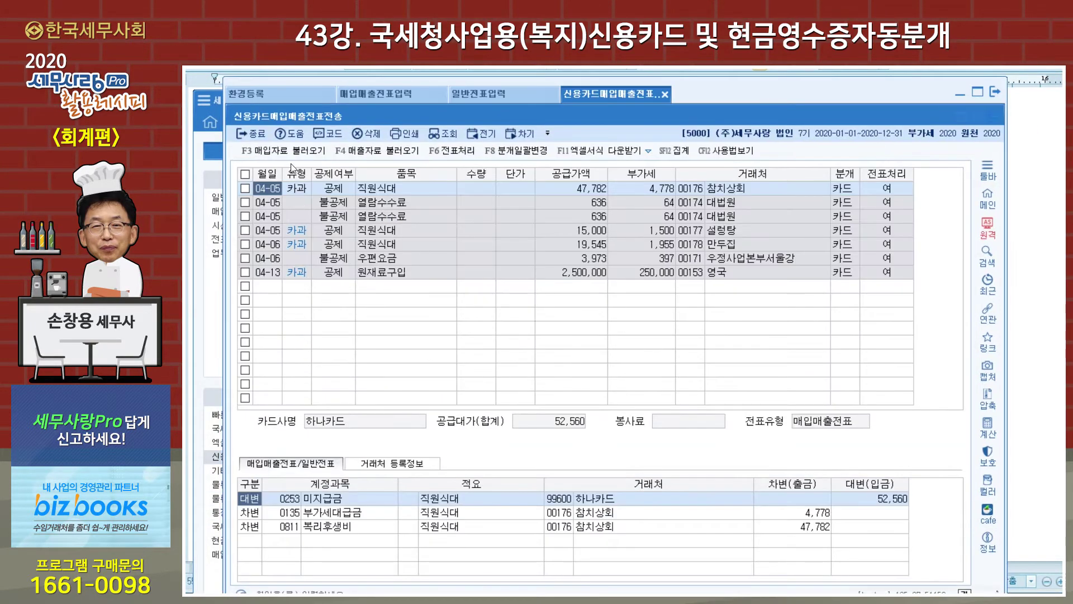
click(289, 155)
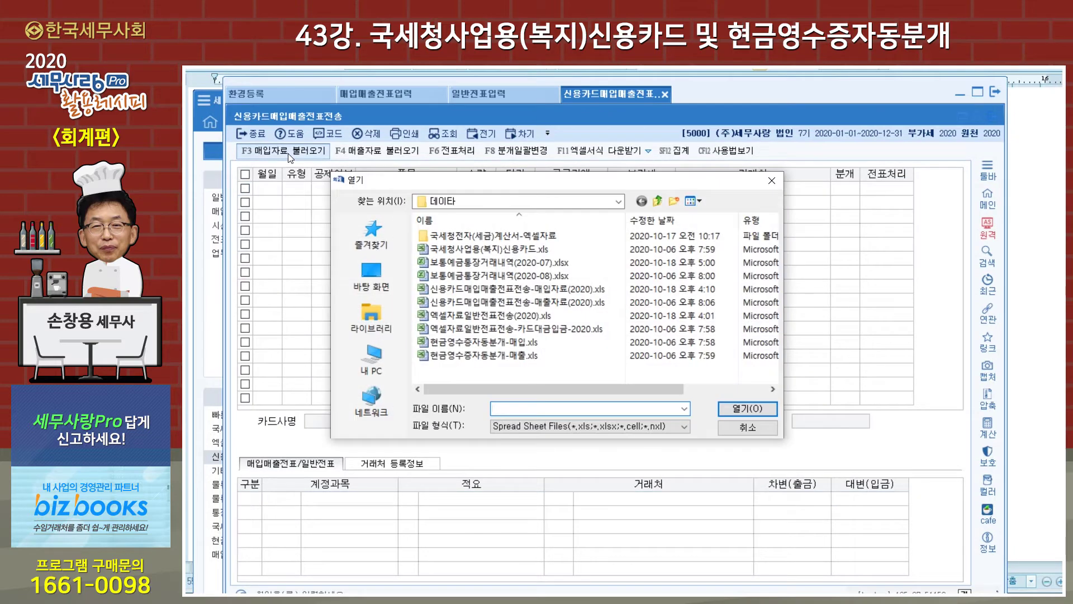
click(770, 183)
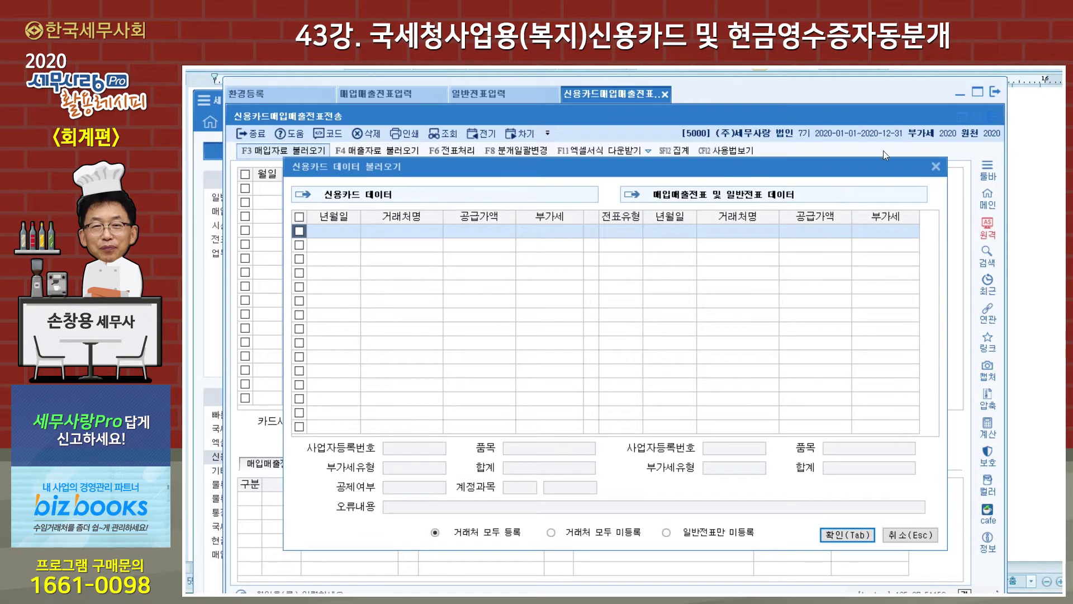
click(936, 166)
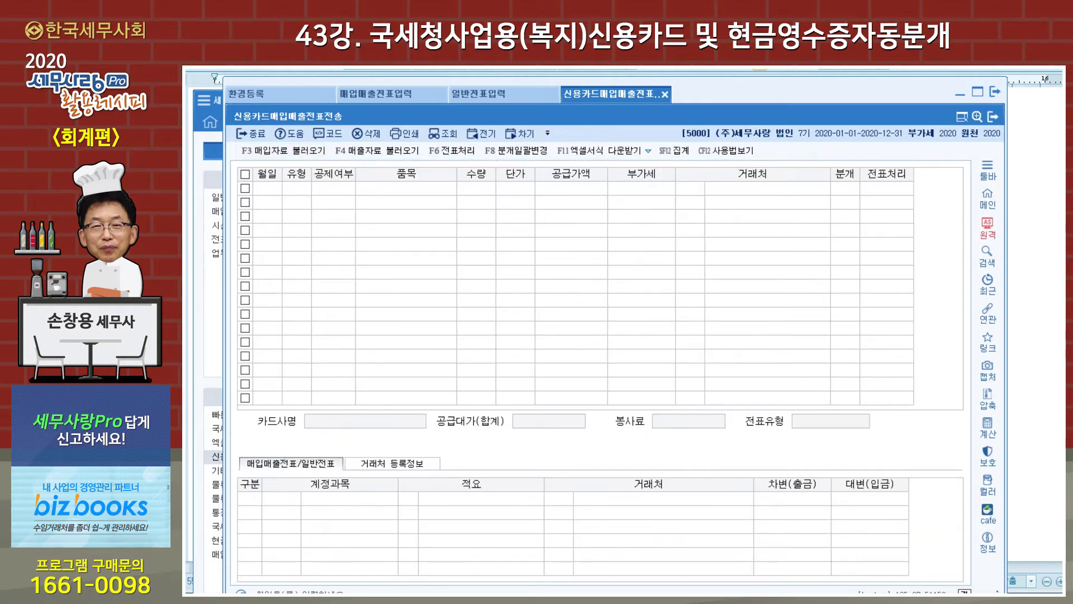
Return to the main screen and open 국세청사업용(복지)신용카드.
click(988, 198)
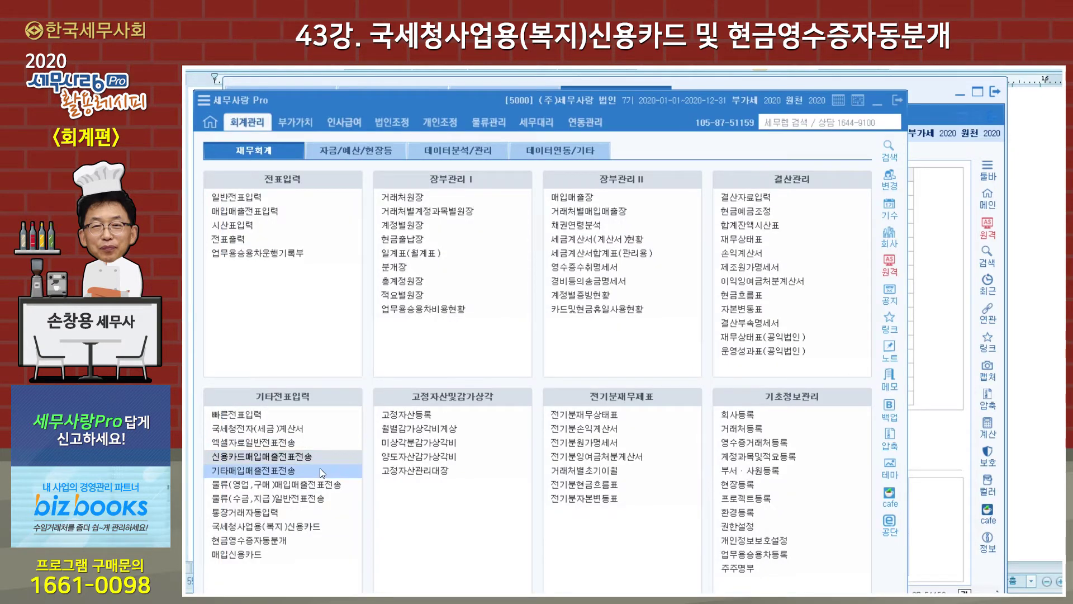
click(292, 528)
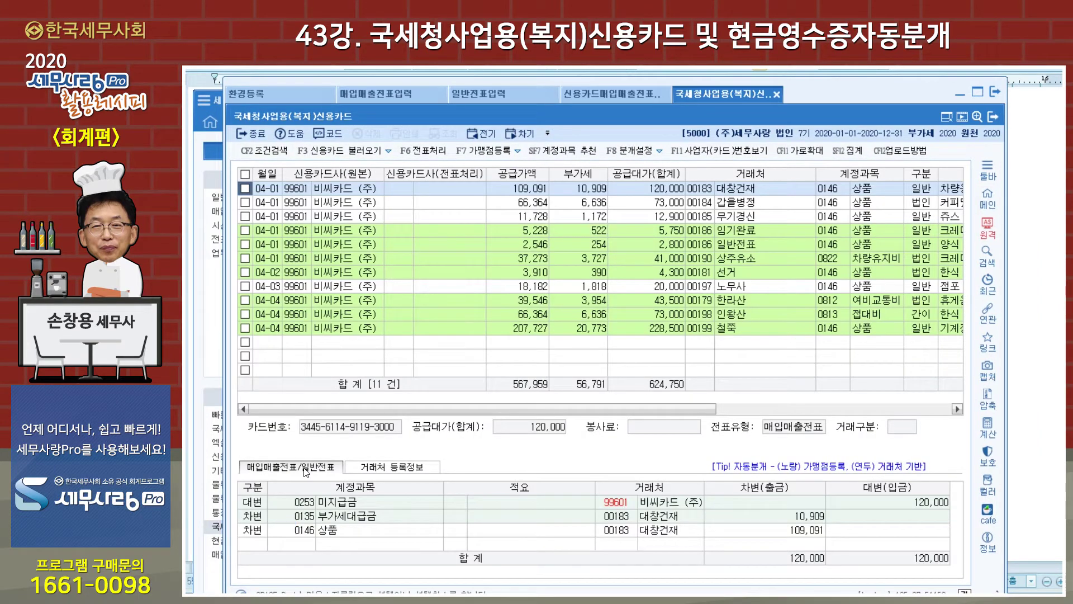
Examine the card type, inquiry period and login fields of the 국세청 사업용(복지)신용카드 불러오기 dialog, and leave without importing.
click(344, 150)
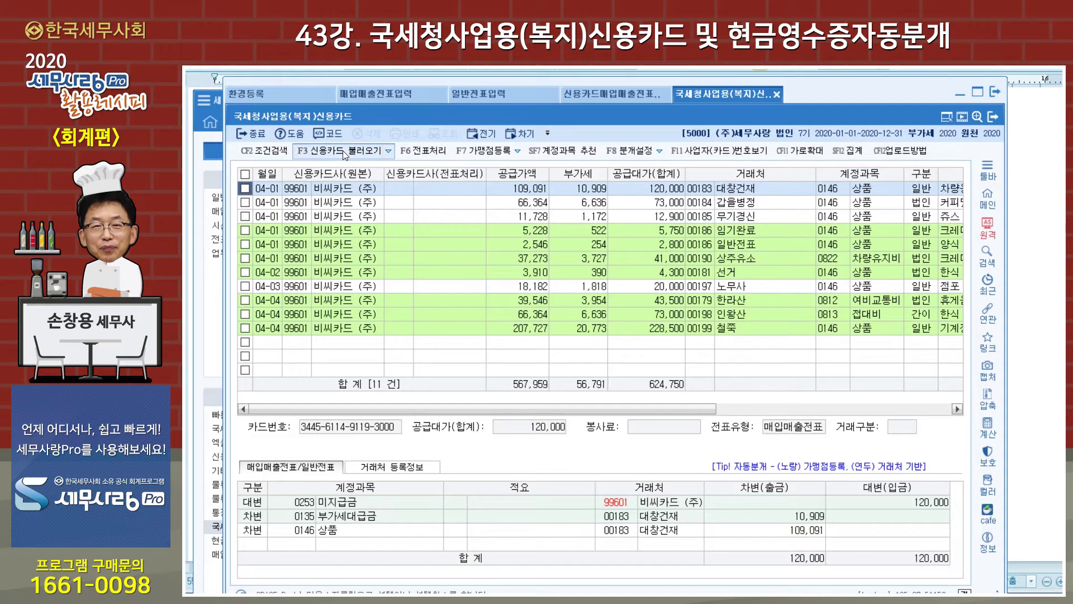
drag(508, 282, 475, 219)
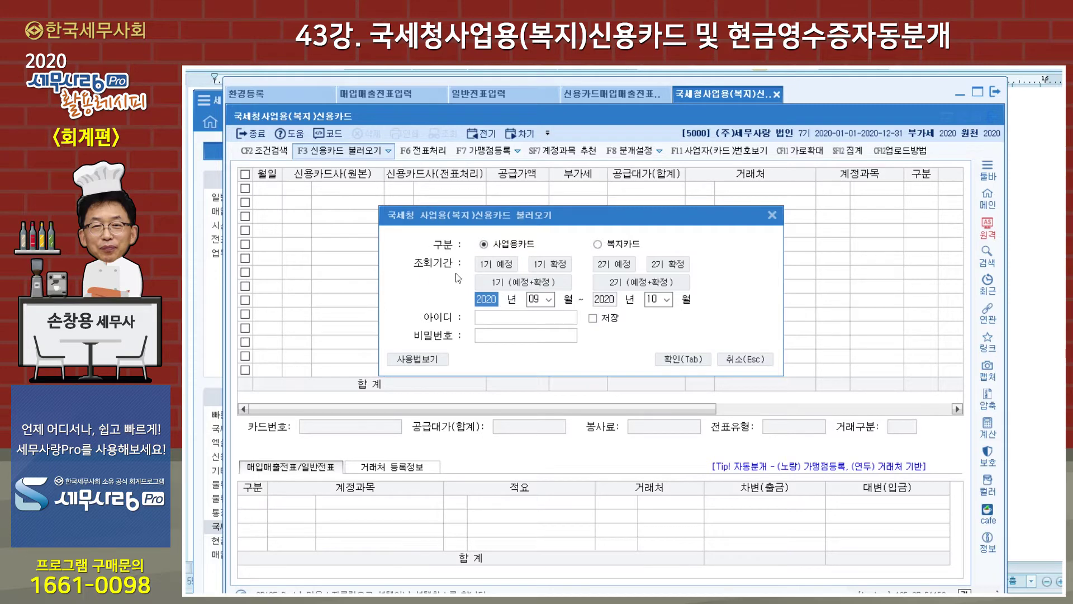
click(508, 319)
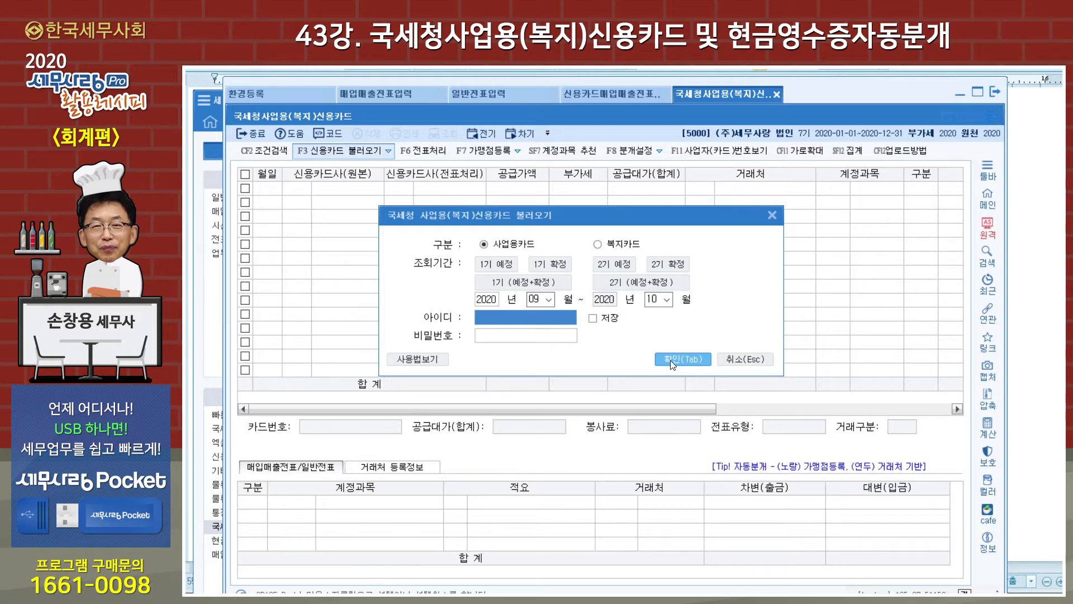
click(737, 358)
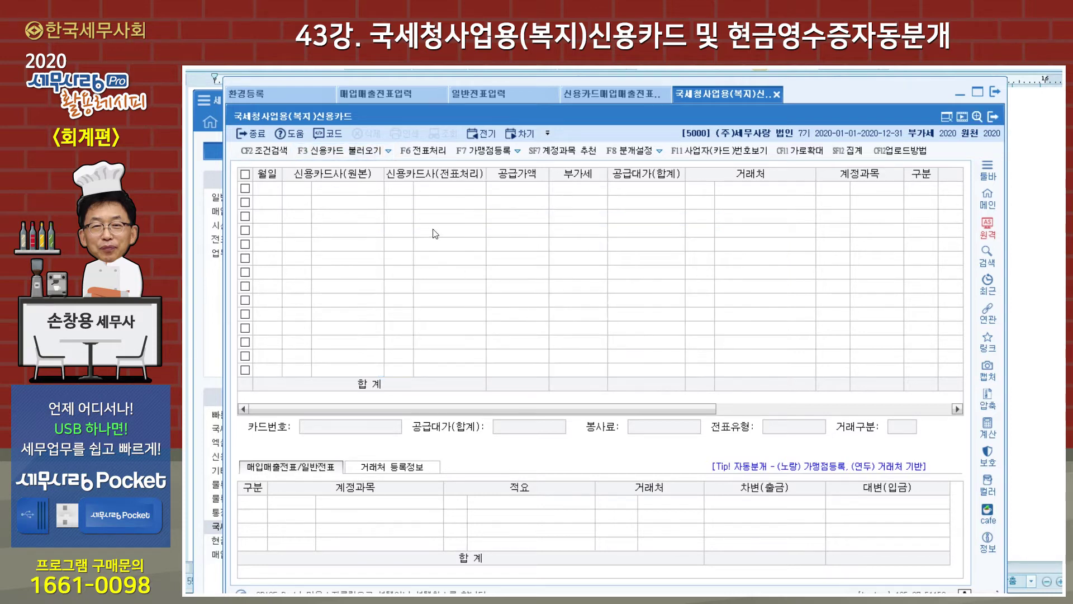
Import the preselected card transactions from 국세청사업용(복지)신용카드.xls in the desktop 데이타 folder.
click(389, 151)
click(391, 187)
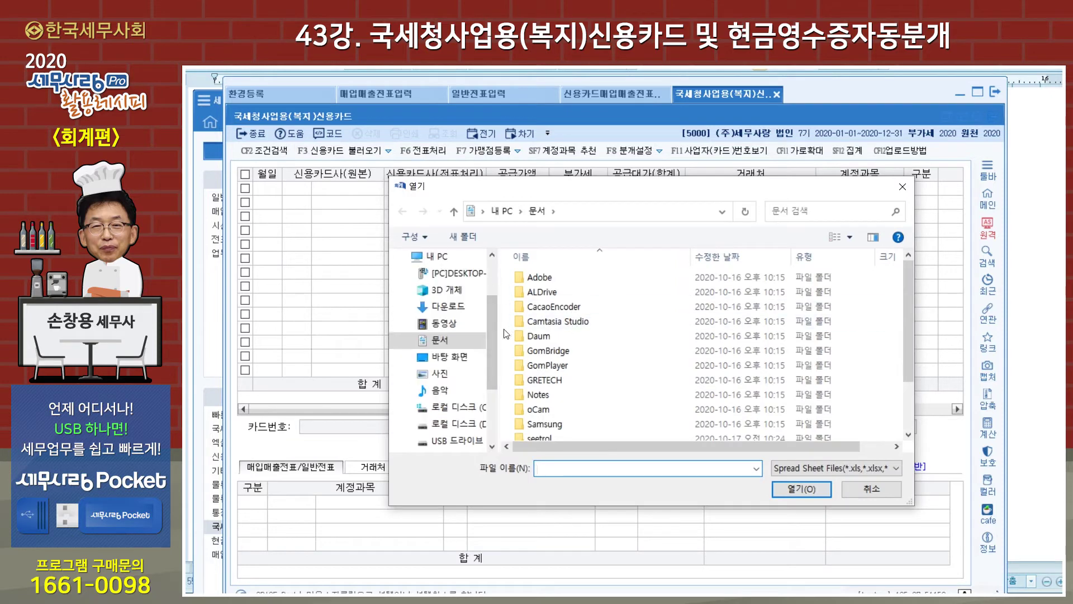
click(453, 361)
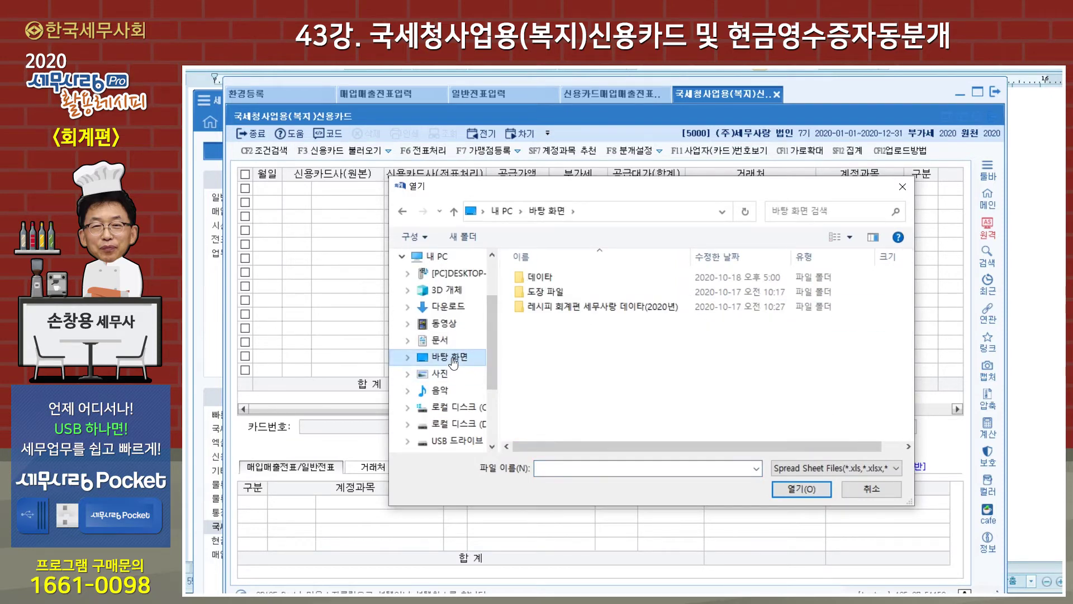
double_click(542, 279)
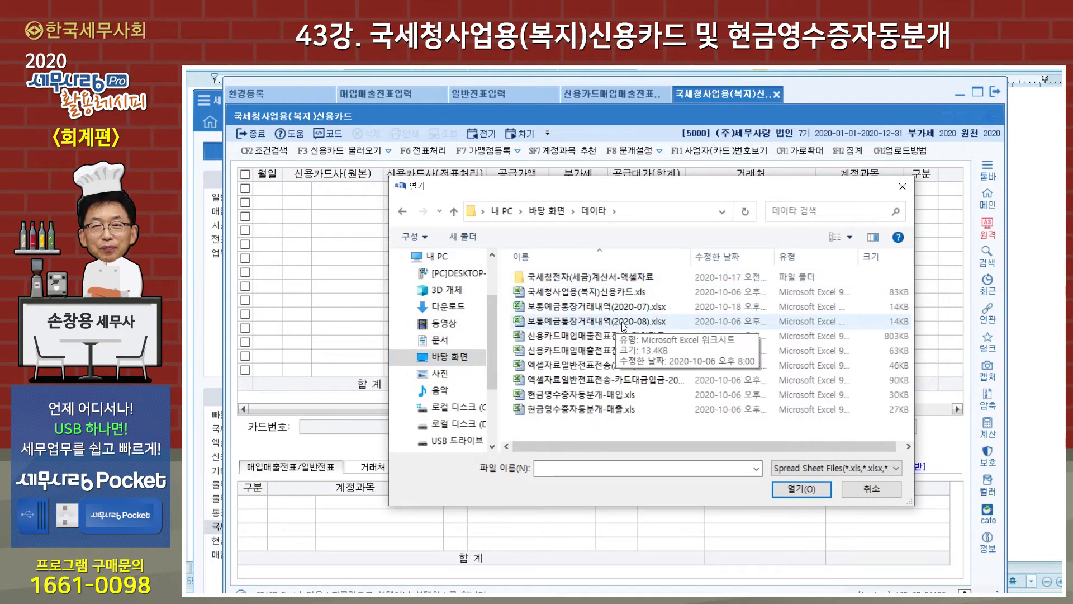
click(574, 295)
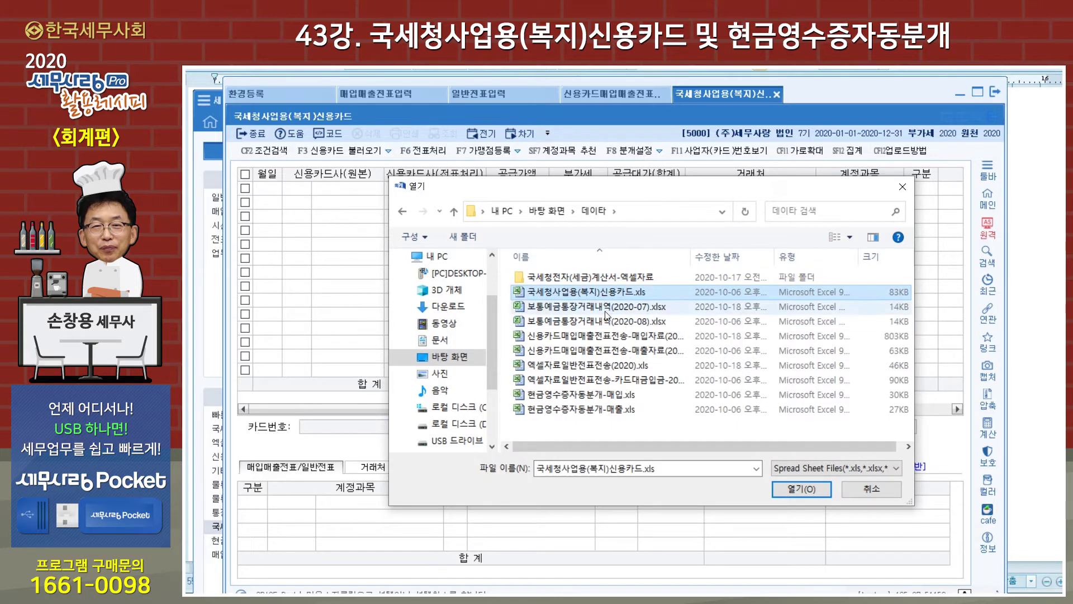
click(811, 490)
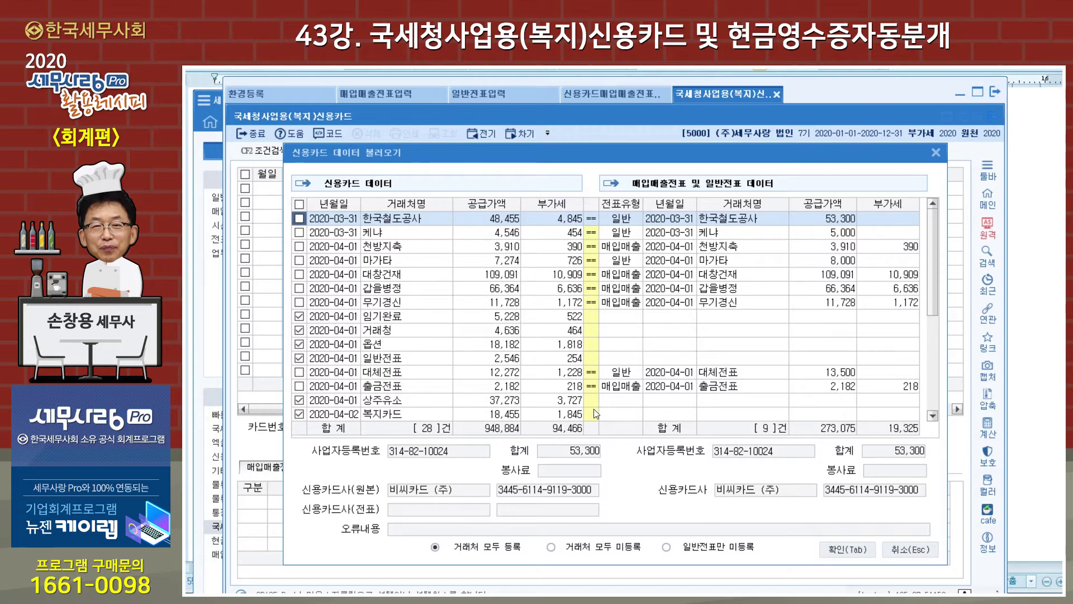
click(863, 548)
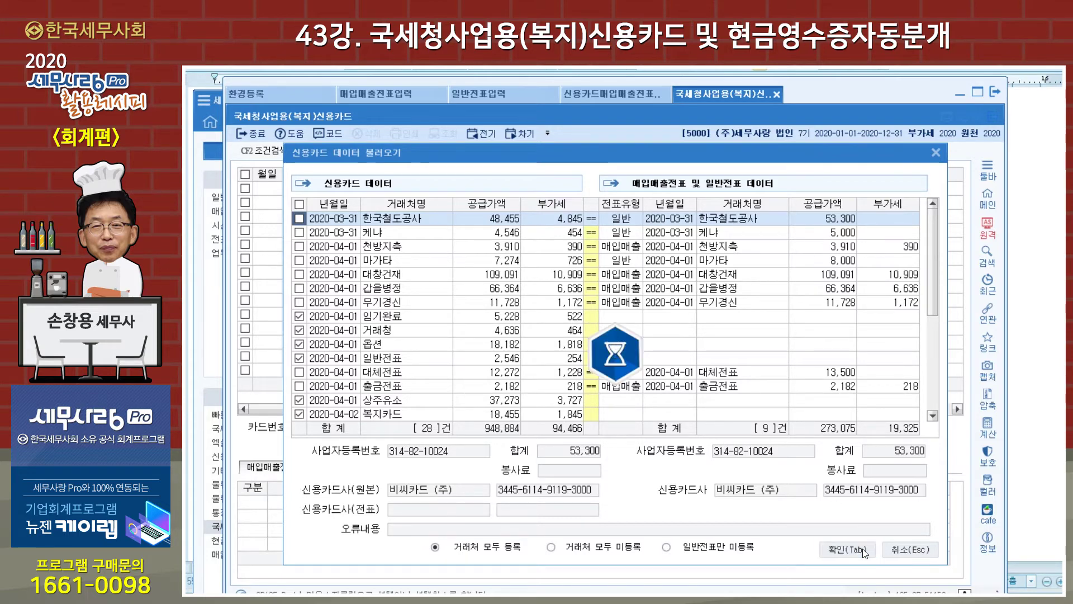
Review the imported entries' deduction correction, voucher type and journal columns, and the 신용카드사(전표처리) cells of 임기완료 and 상주유소.
drag(704, 409, 888, 411)
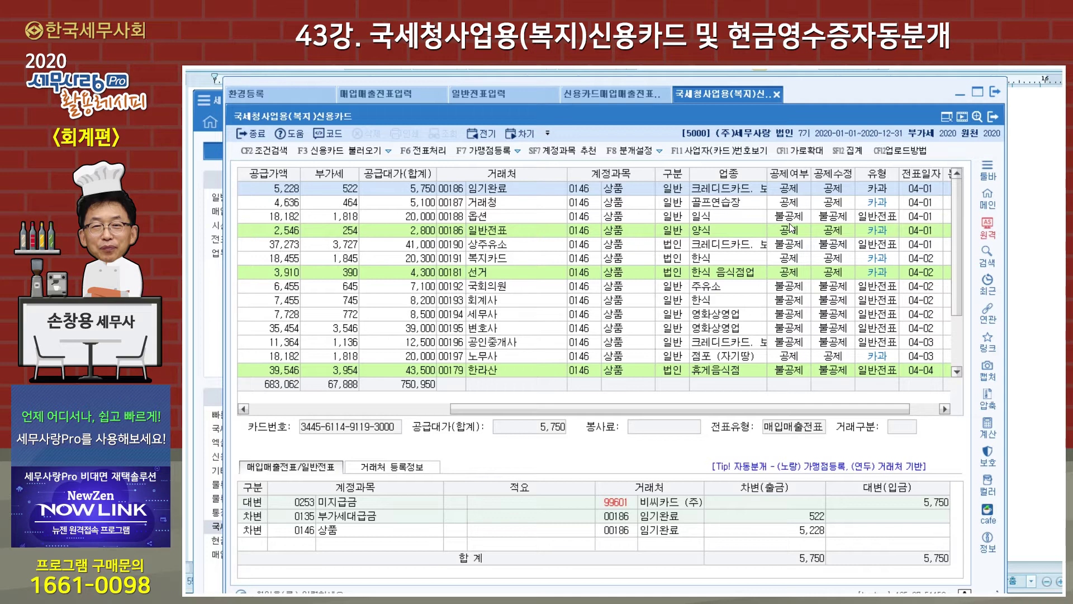
click(835, 218)
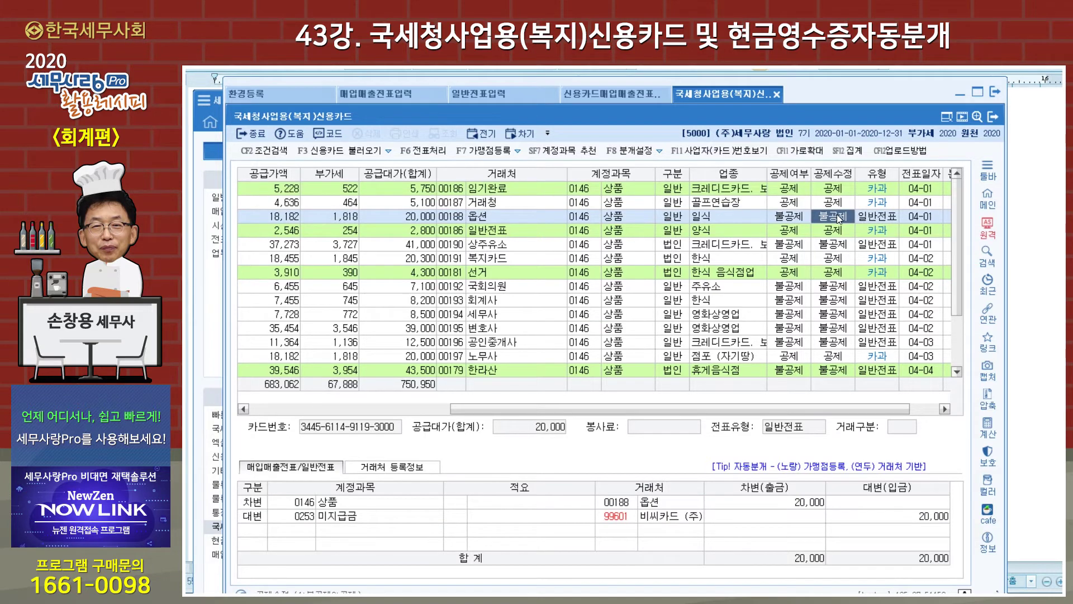
key(Return)
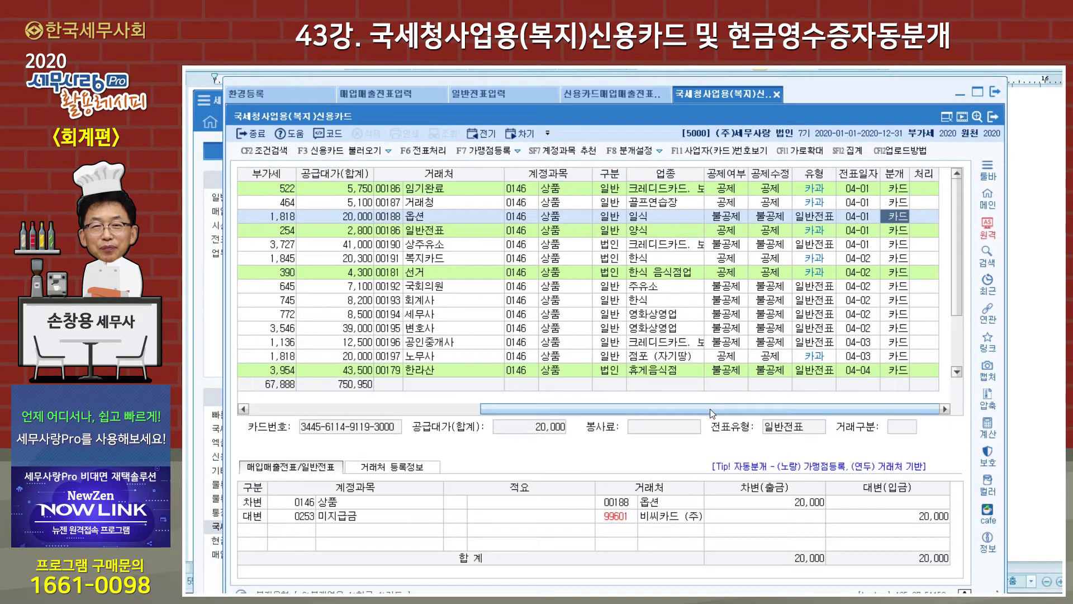
drag(710, 409, 480, 443)
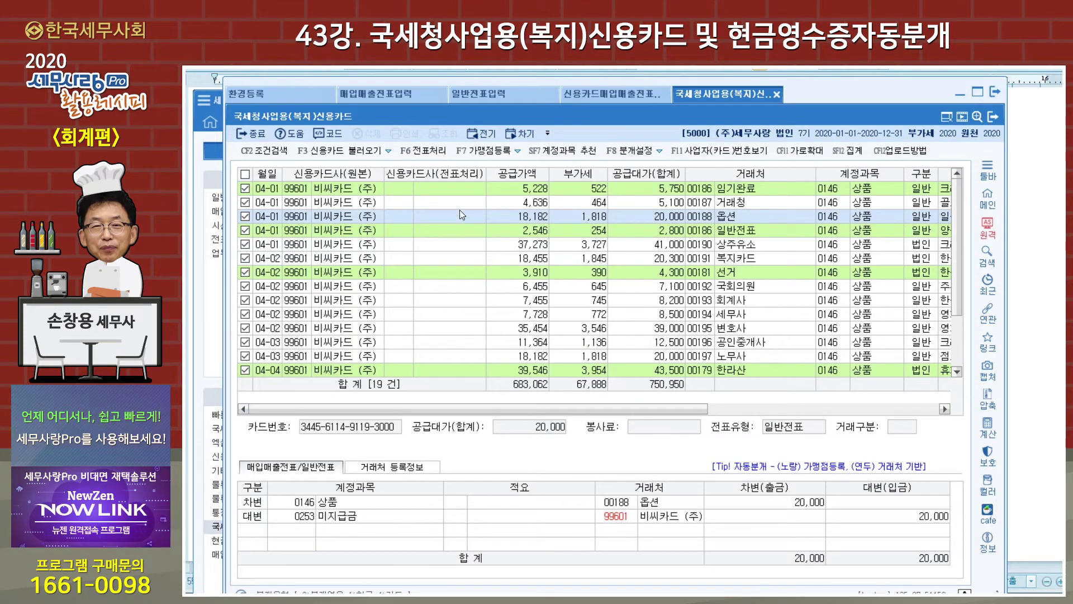
click(458, 188)
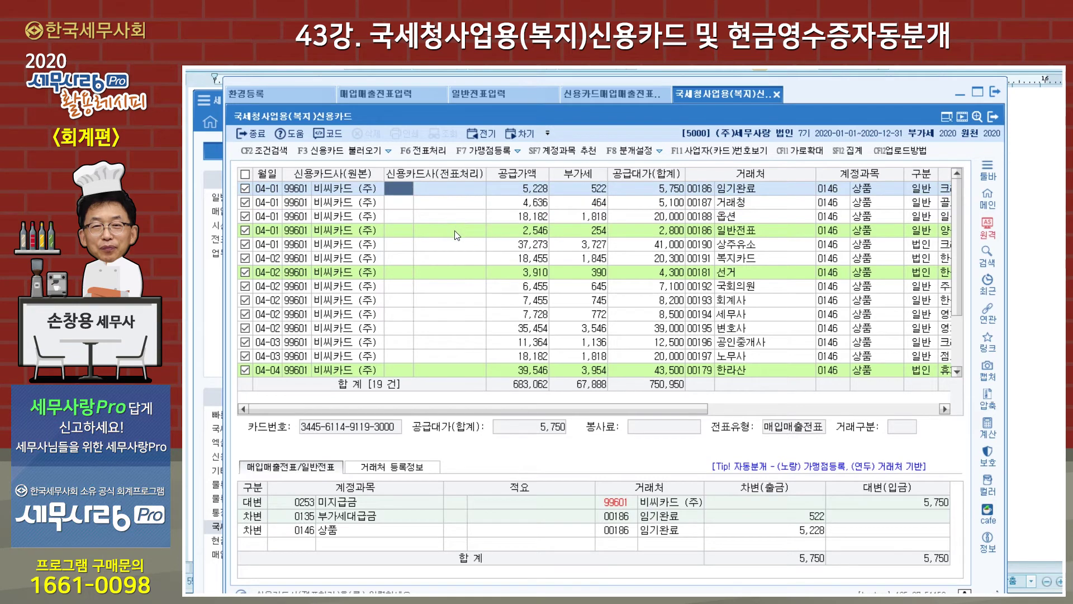
click(454, 250)
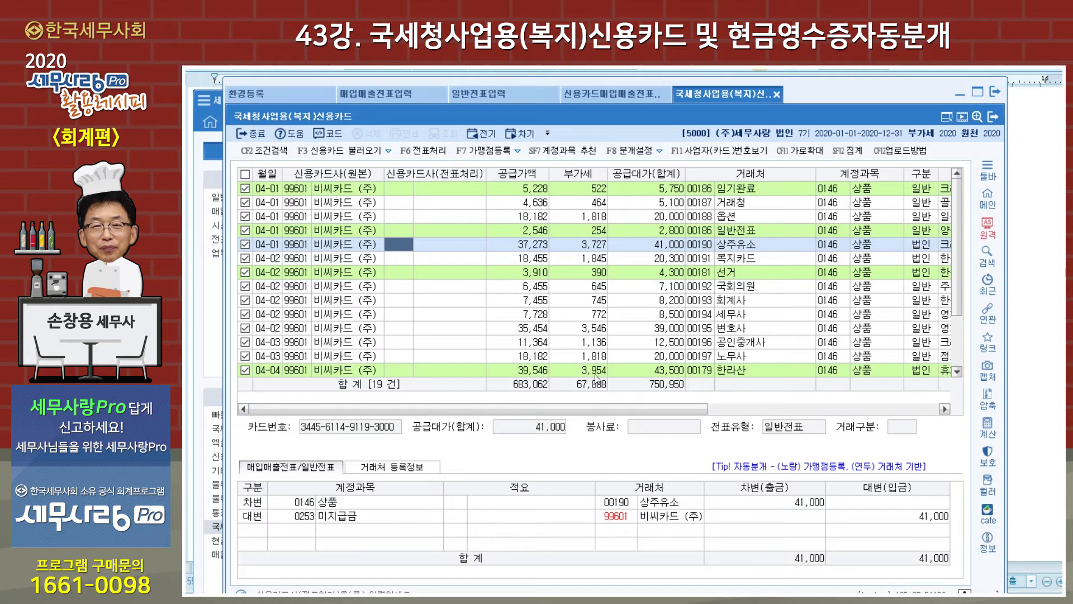
Process all the selected card entries into vouchers without automatically registering merchants or card companies.
click(430, 150)
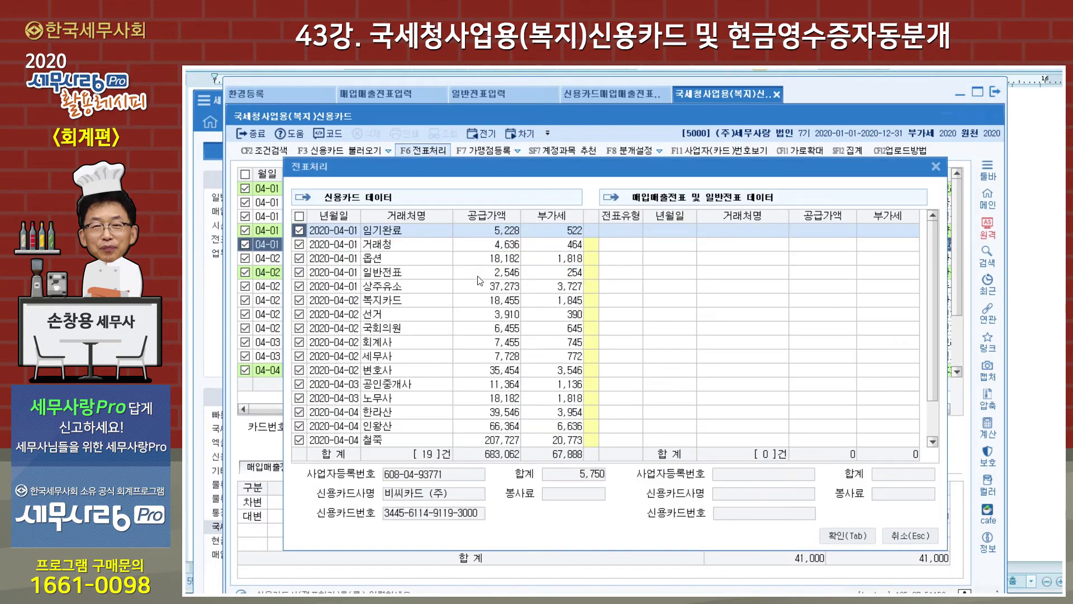
click(846, 534)
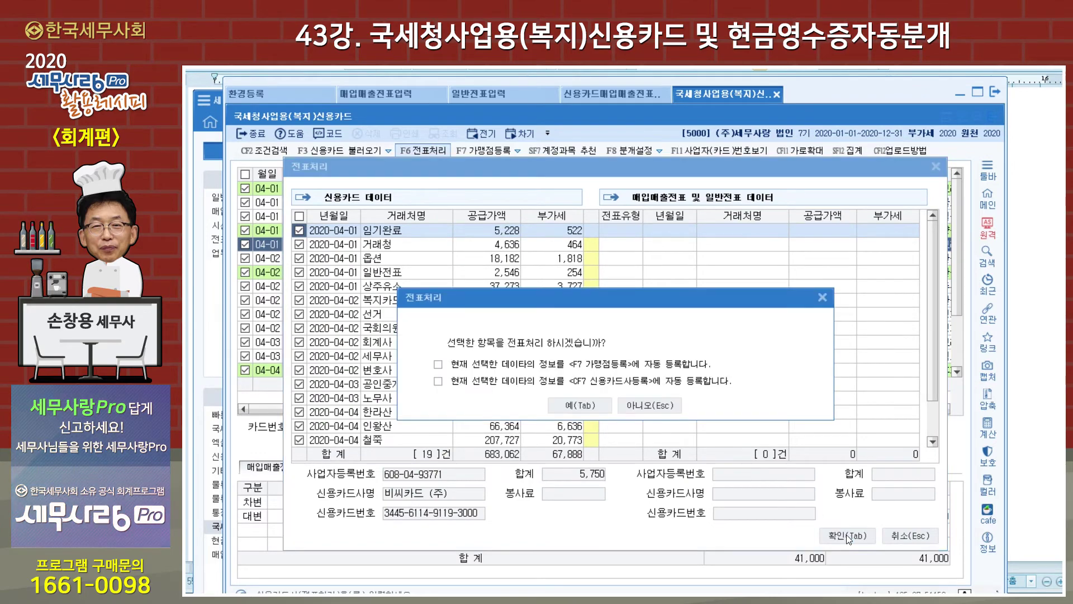
click(576, 407)
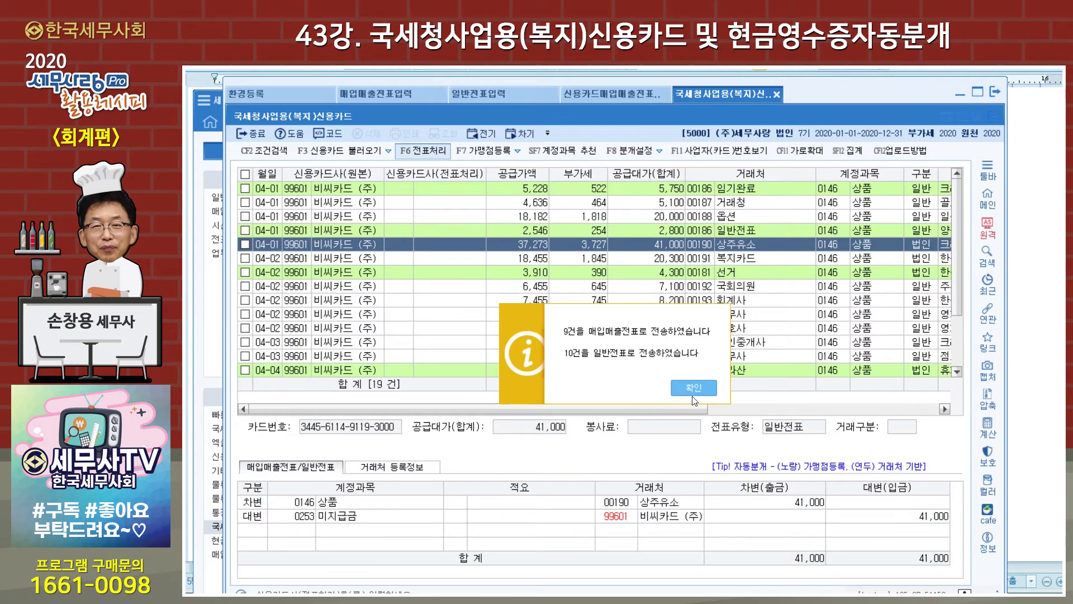
click(693, 390)
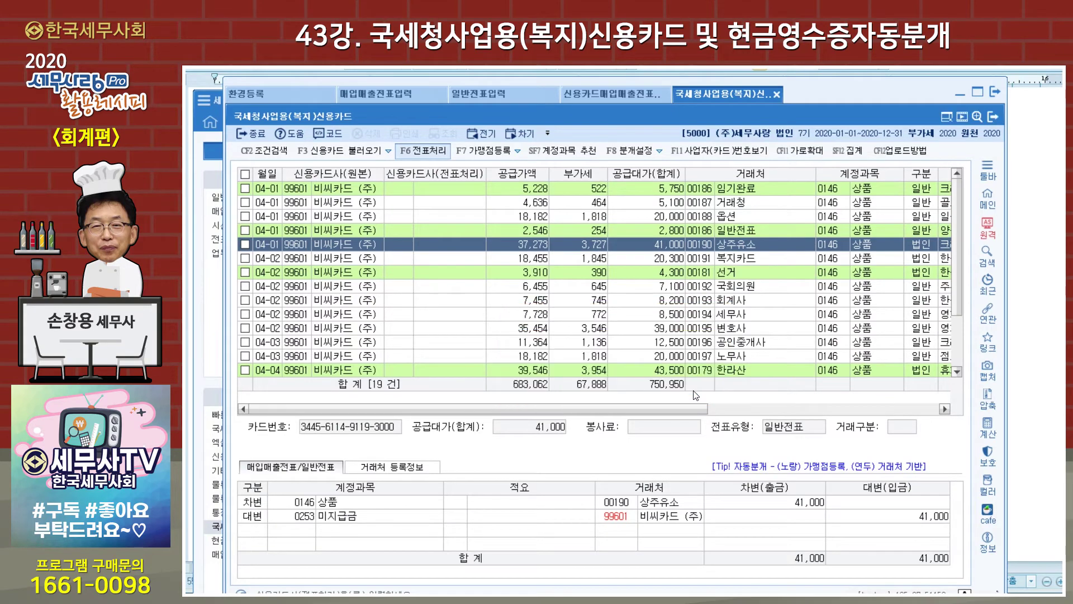
View the 분개설정 dialog's account, voucher date and other code settings, and close it without changes.
drag(680, 408, 590, 401)
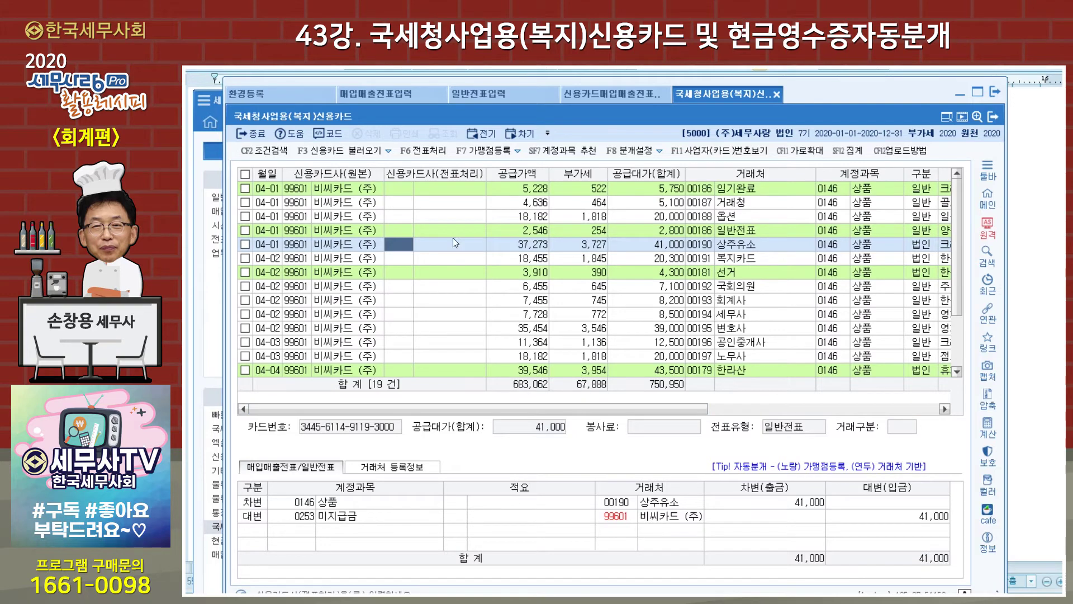
click(632, 150)
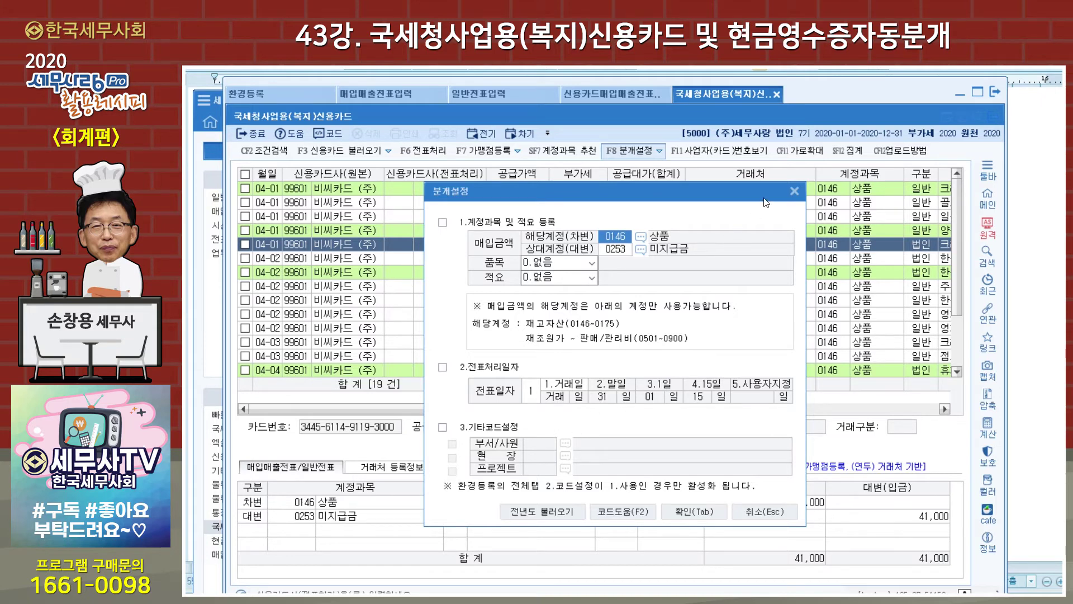
click(794, 191)
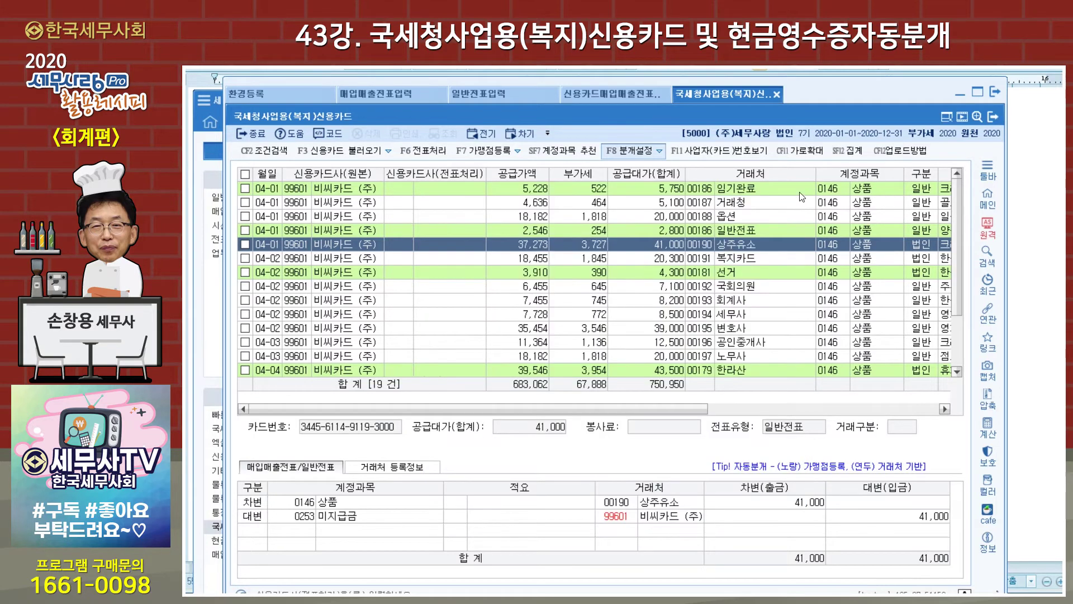
View the 사업용카드 and 복지카드 import options and the Hometax card import dialog, then close the 국세청사업용(복지)신용카드 screen.
click(389, 151)
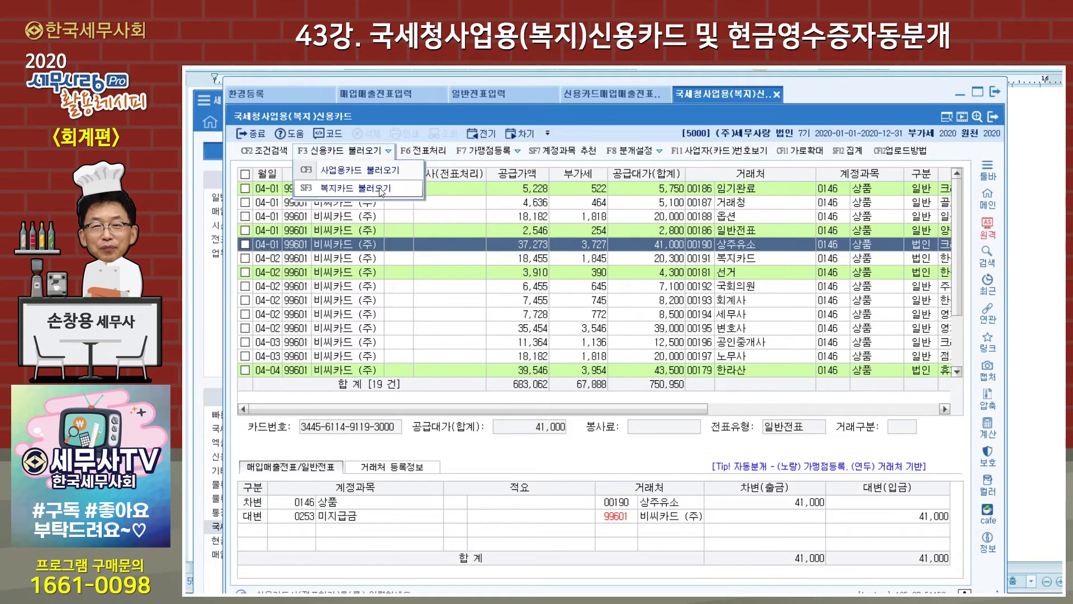
click(593, 218)
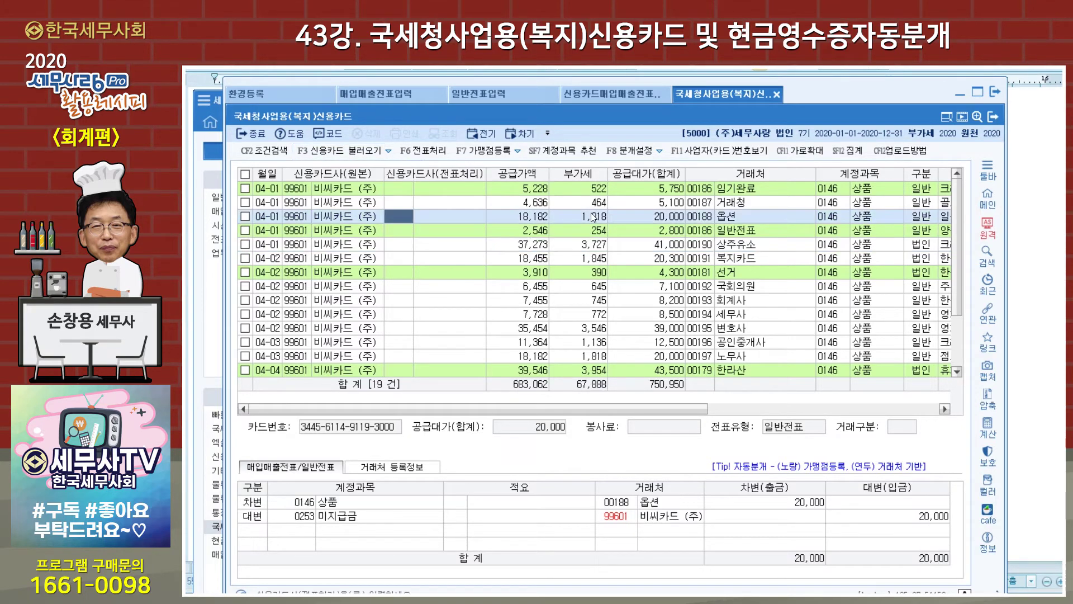
click(347, 159)
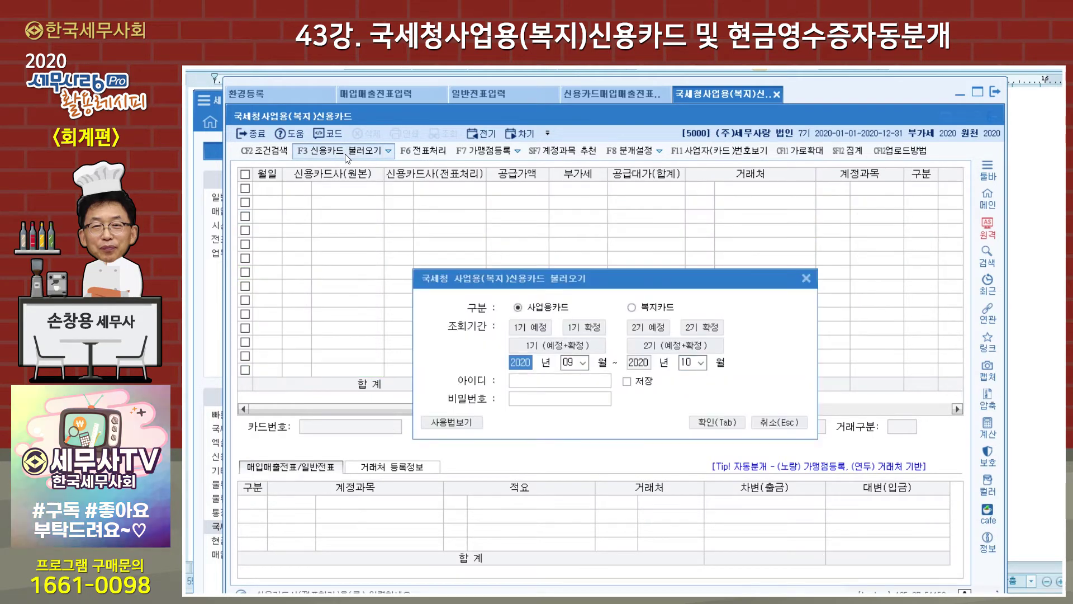
click(806, 278)
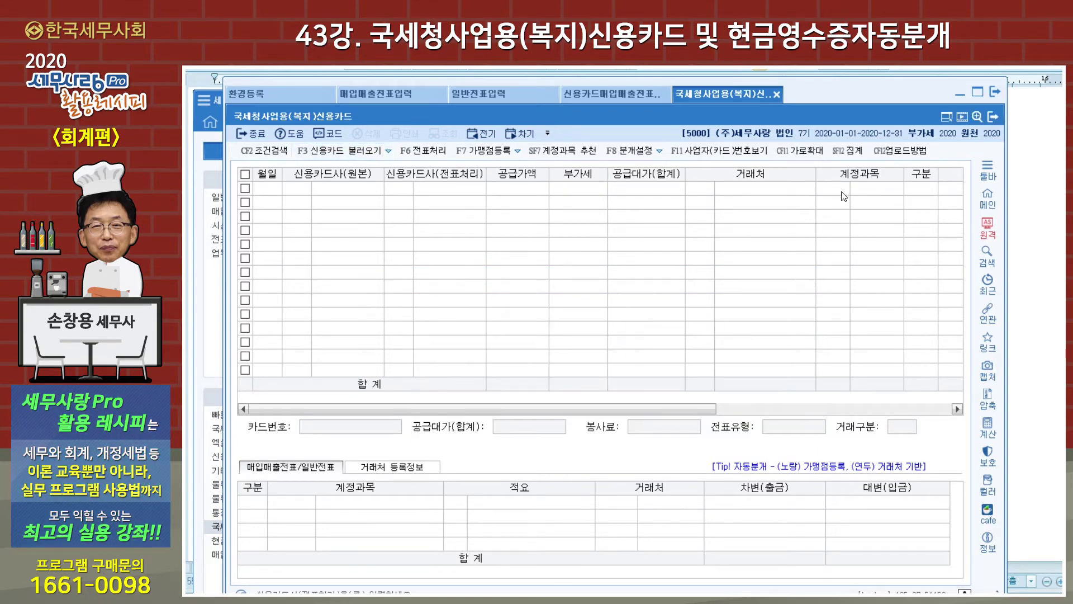
click(779, 99)
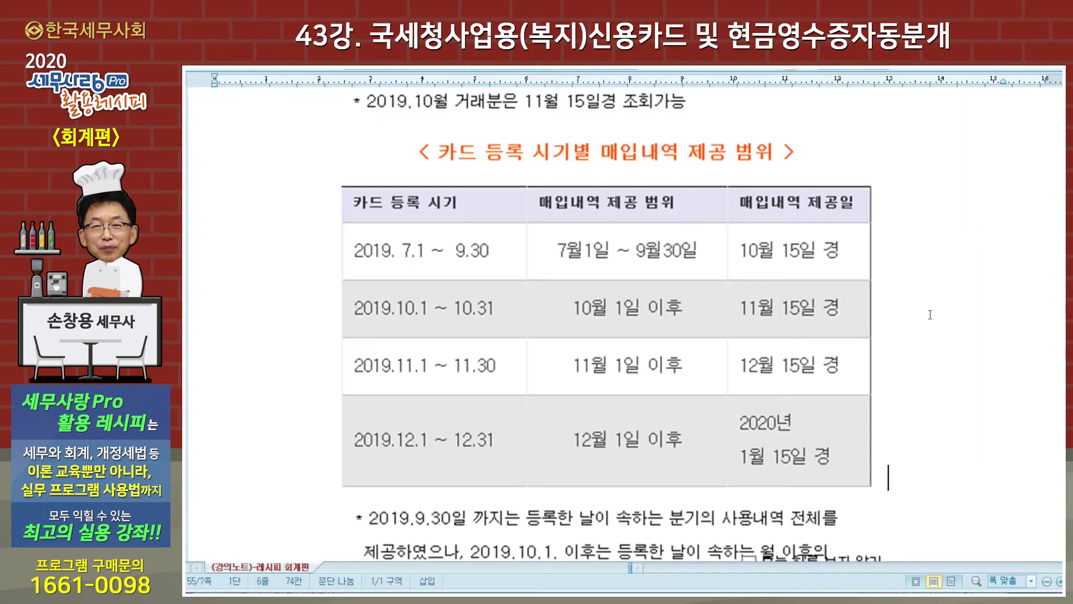
Read the lecture notes' 현금영수증자동분개 section and open the 현금영수증자동분개 screen in 세무사랑 Pro.
scroll(930, 315, down, 6)
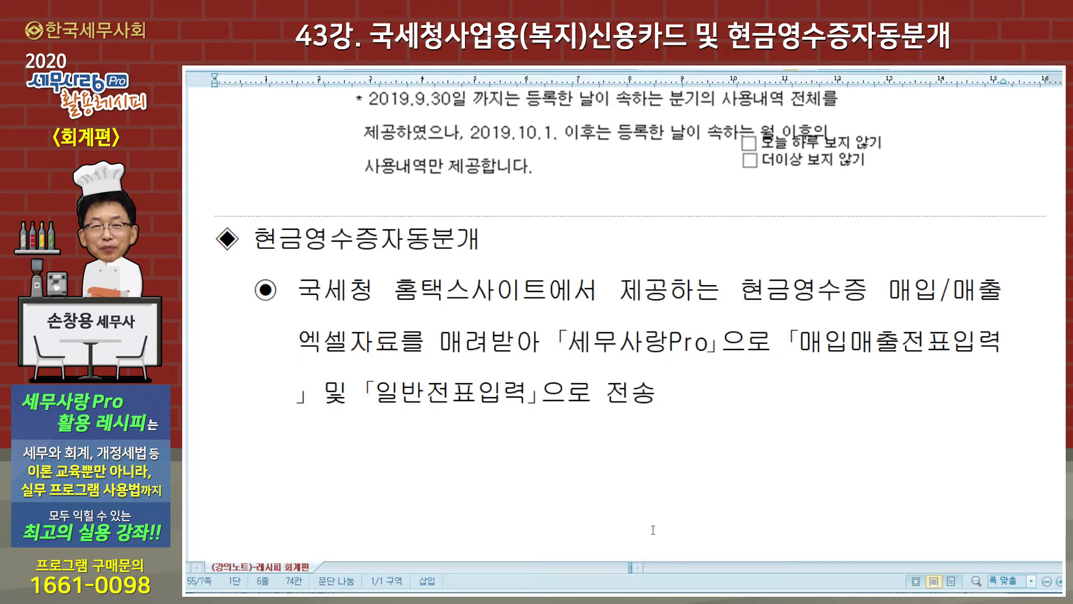
key(alt+Tab)
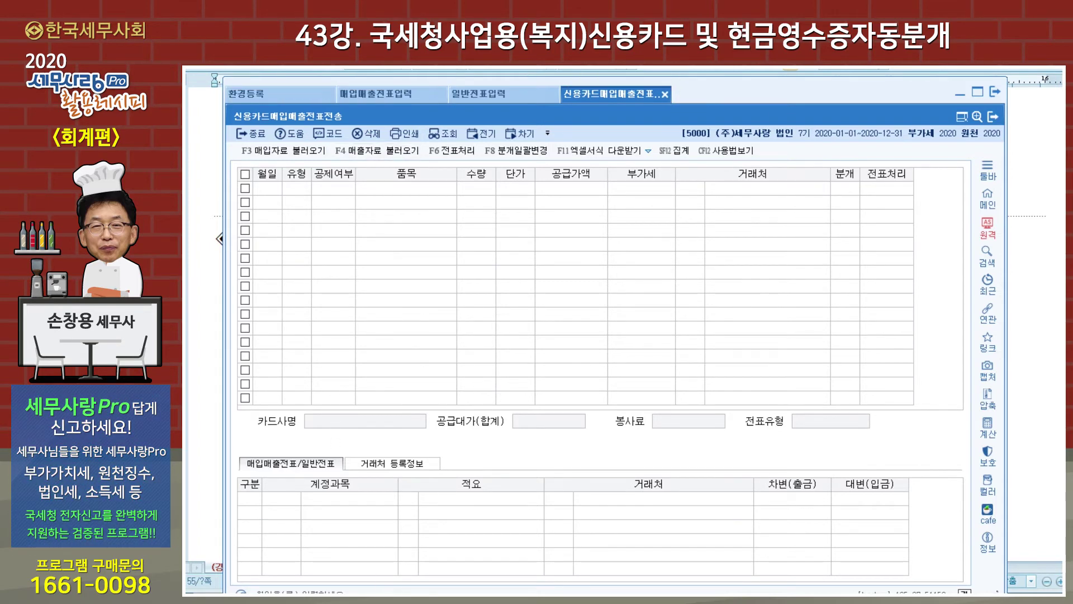
key(Escape)
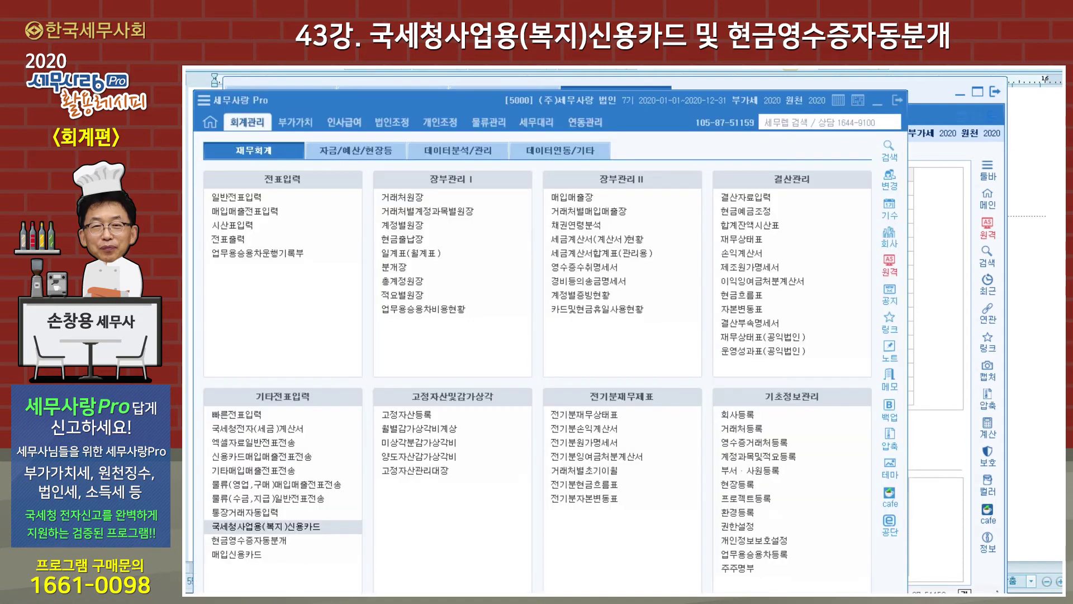
click(275, 544)
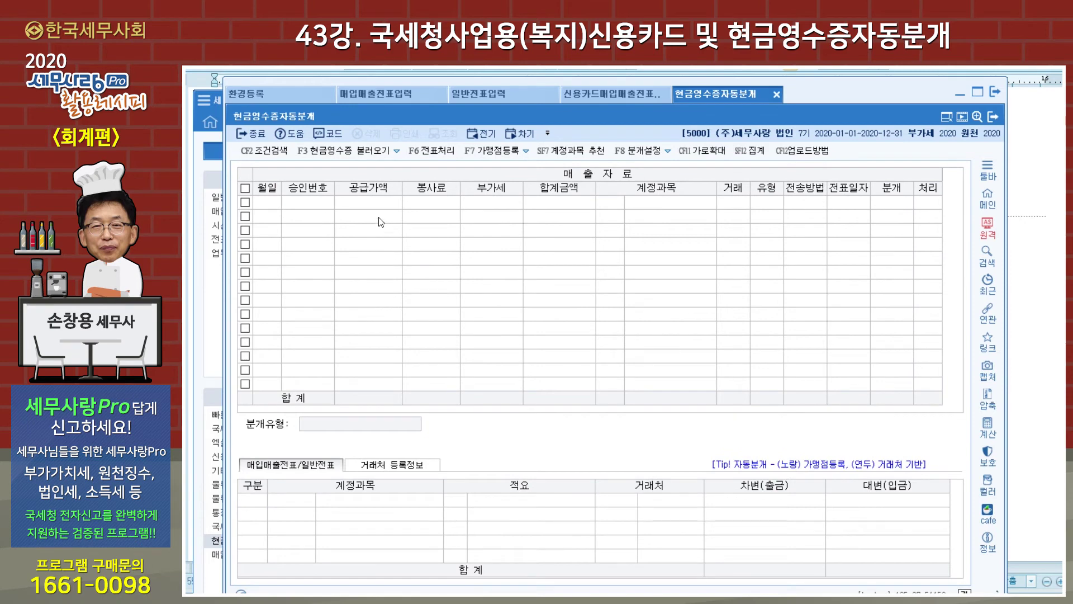
Dismiss the Hometax 현금영수증 불러오기 dialog and start a sales data Excel import with business type 1.일반과세.
click(339, 155)
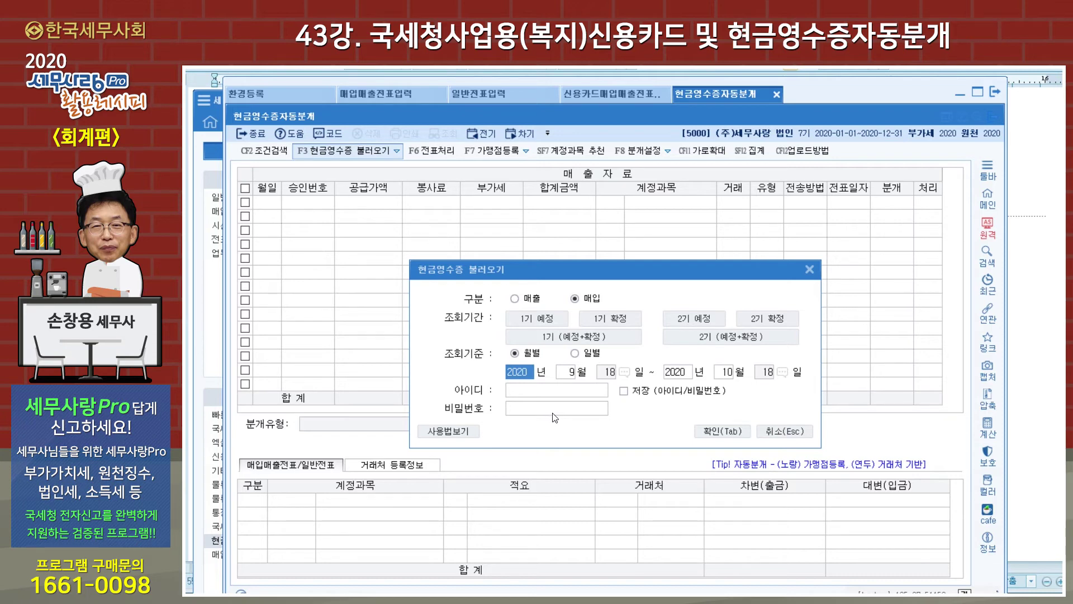
click(810, 269)
click(397, 152)
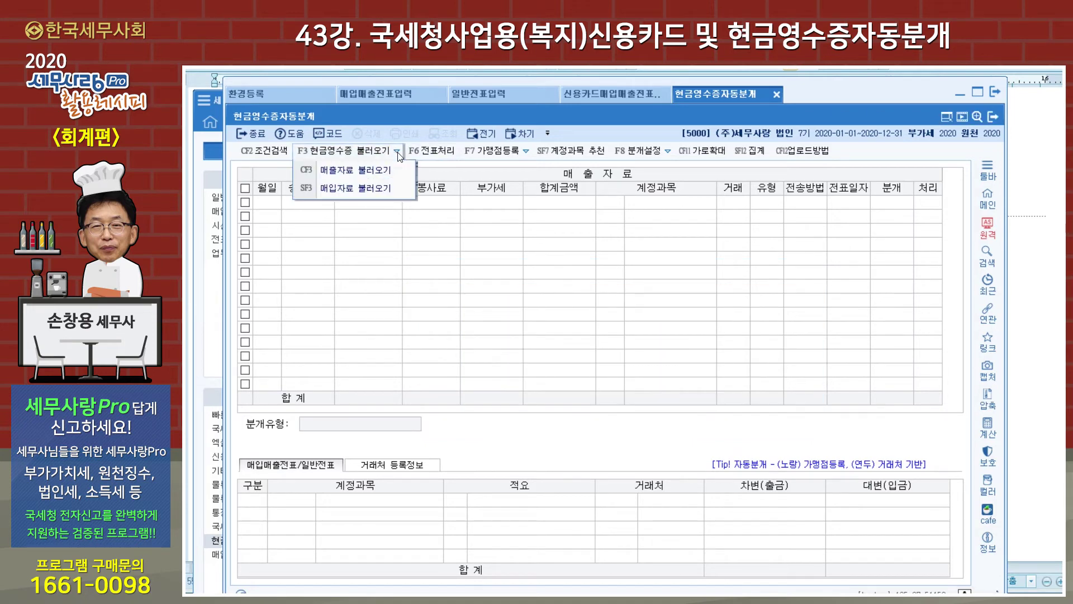
click(383, 173)
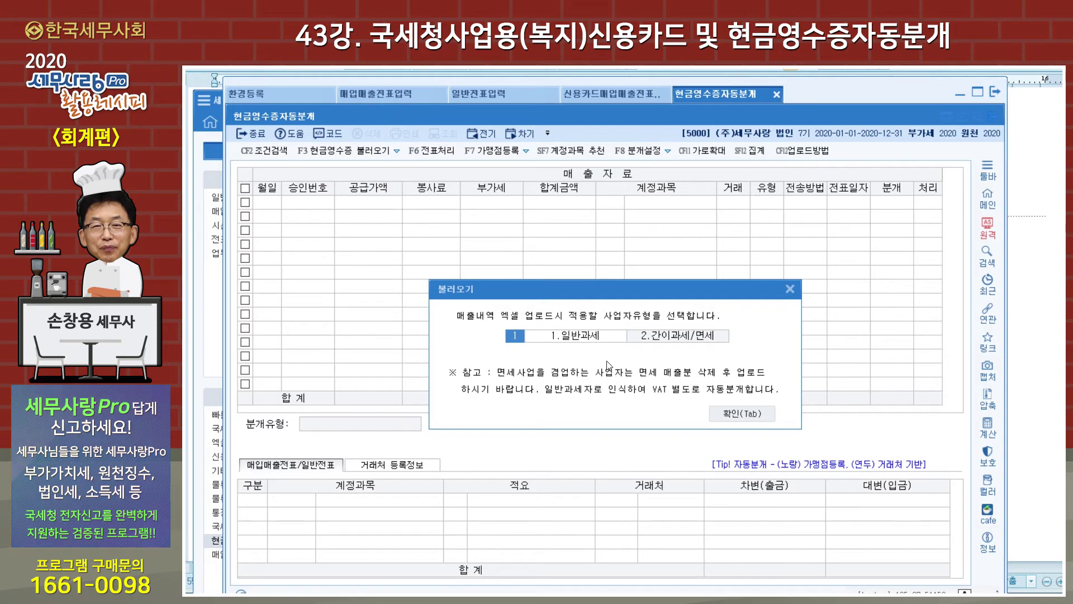
click(736, 417)
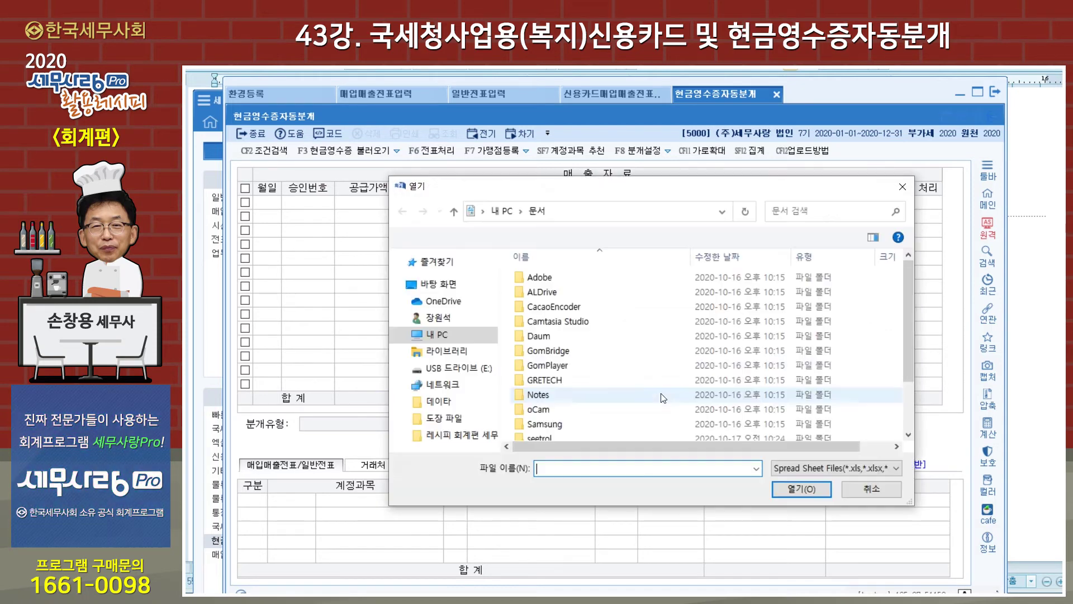
Import all preselected sales receipts from 현금영수증자동분개-매출.xls in the desktop 데이타 folder.
click(457, 357)
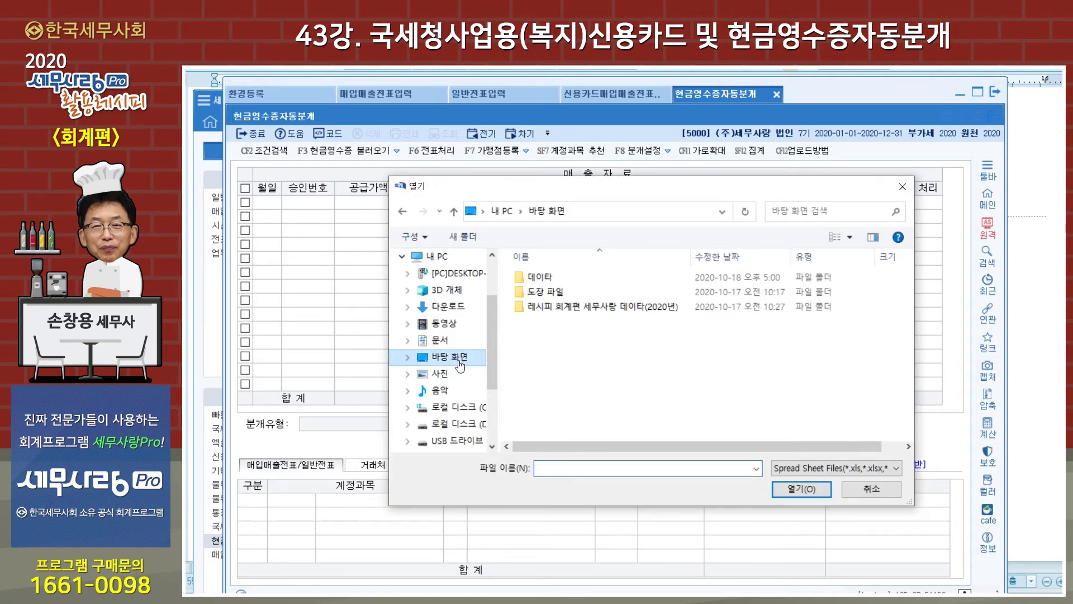
double_click(548, 277)
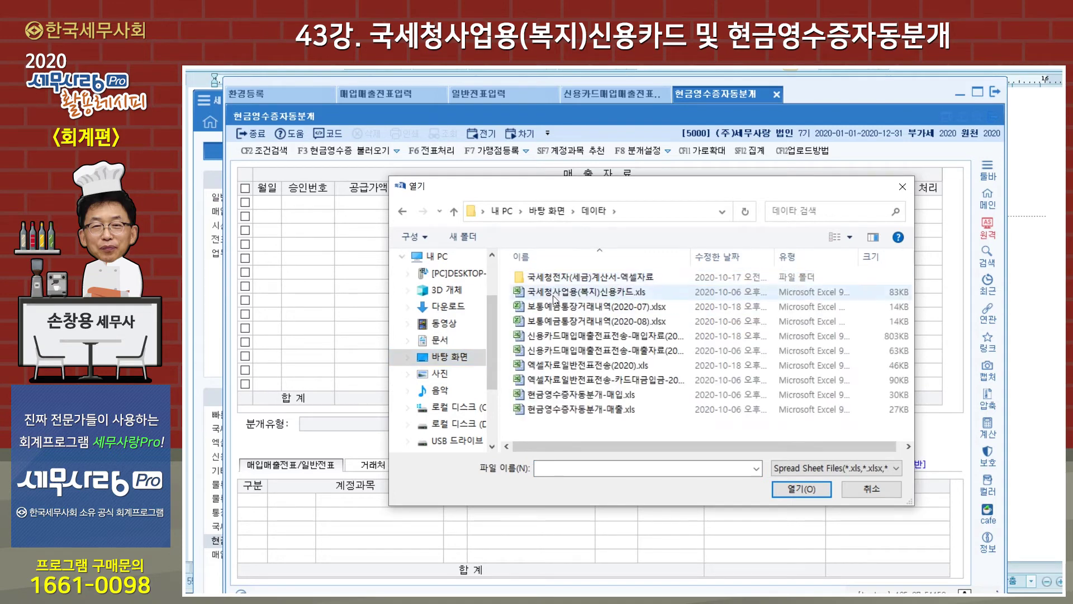
click(591, 410)
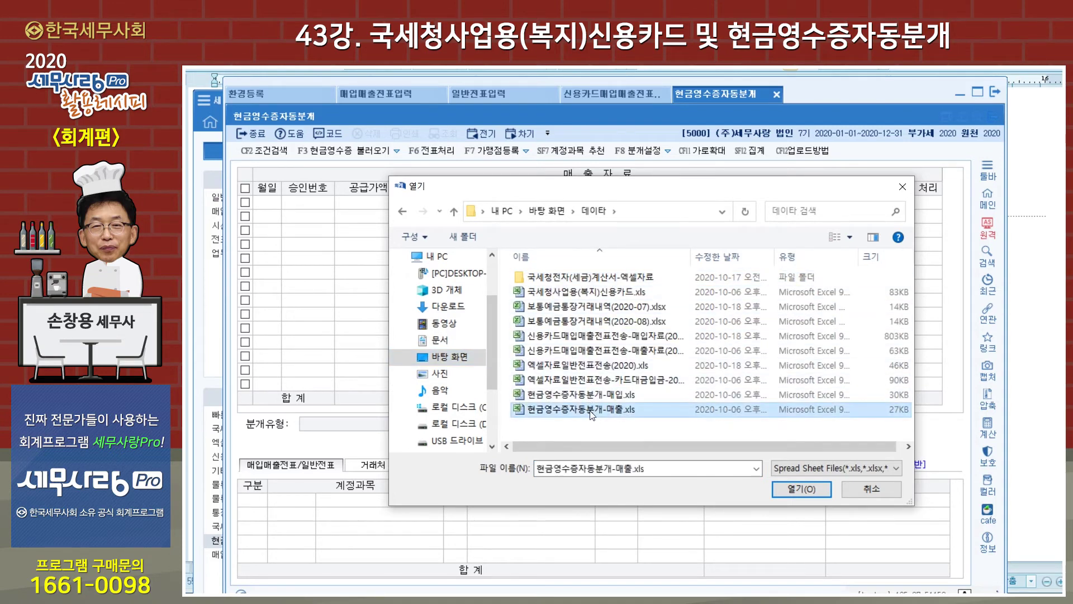
click(802, 490)
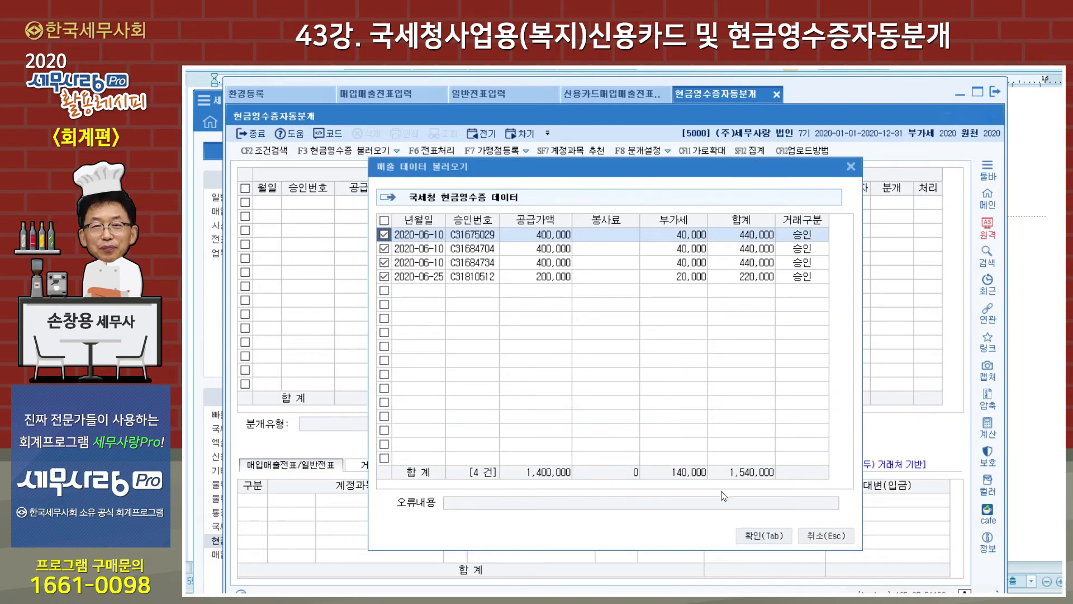
click(765, 535)
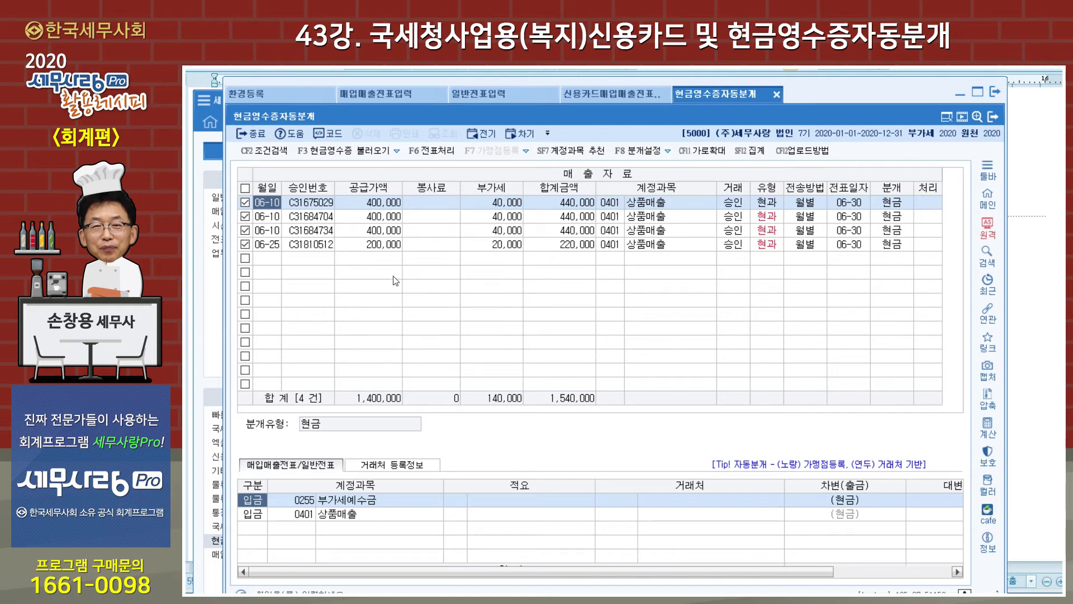
Compare the 전표처리 preview with the imported sales receipts, and close it without posting any voucher.
click(432, 151)
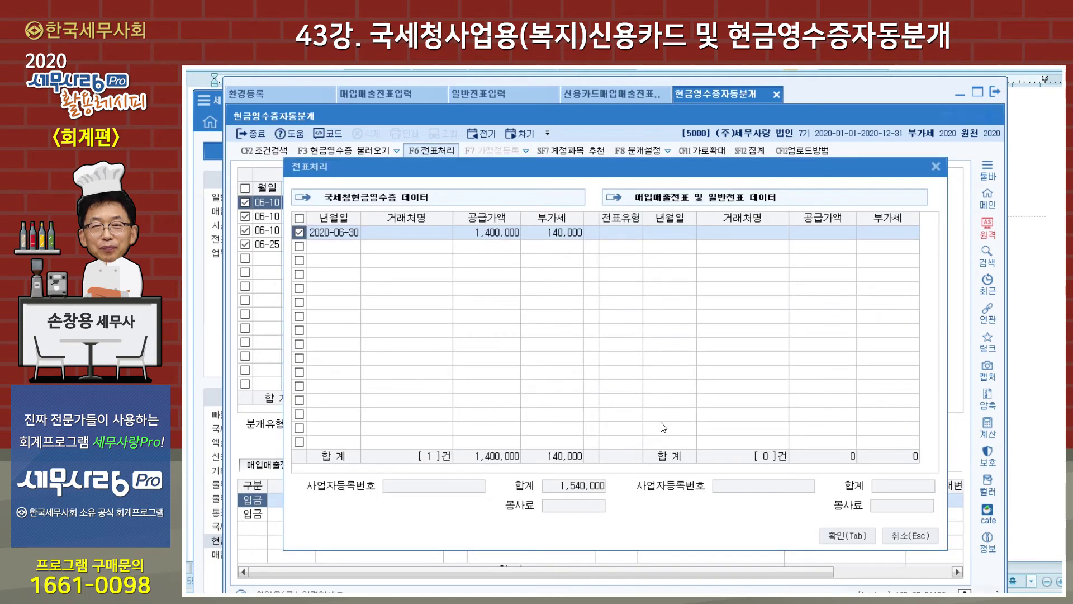
click(850, 540)
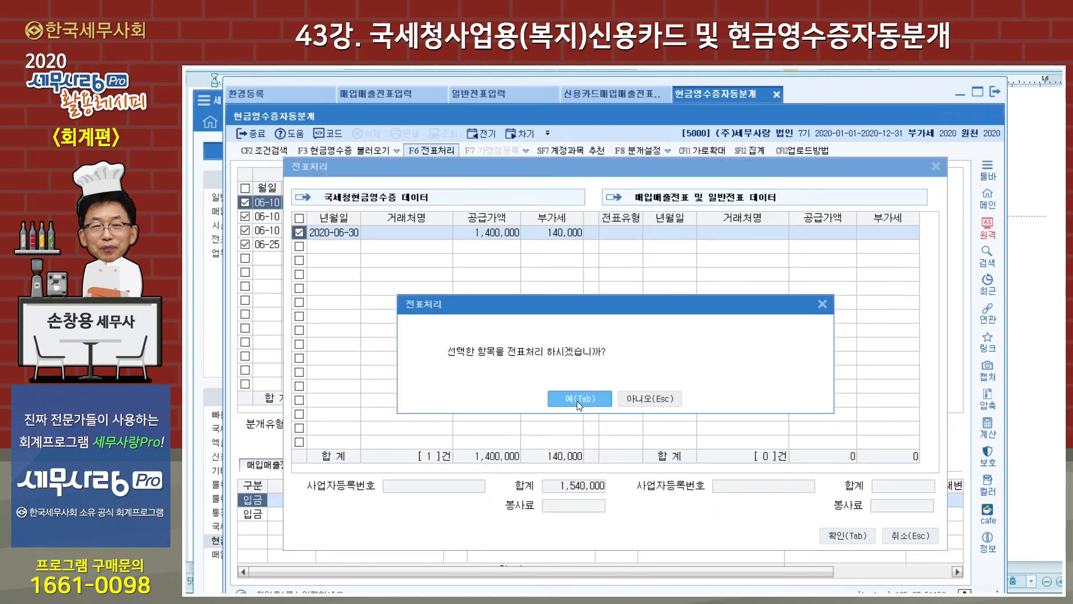
click(643, 398)
drag(625, 163, 650, 250)
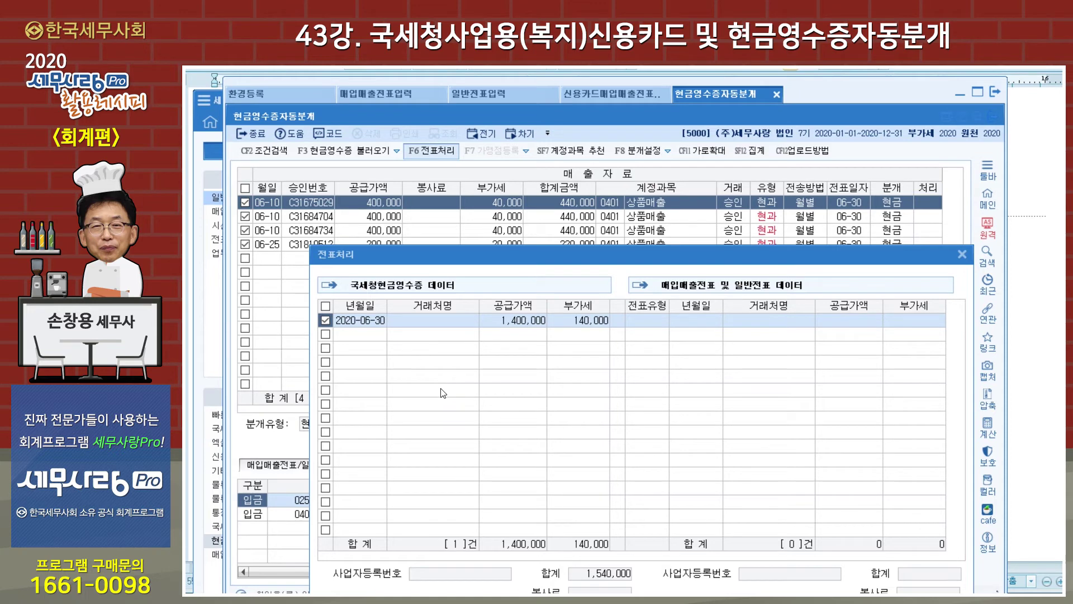
drag(595, 262, 584, 204)
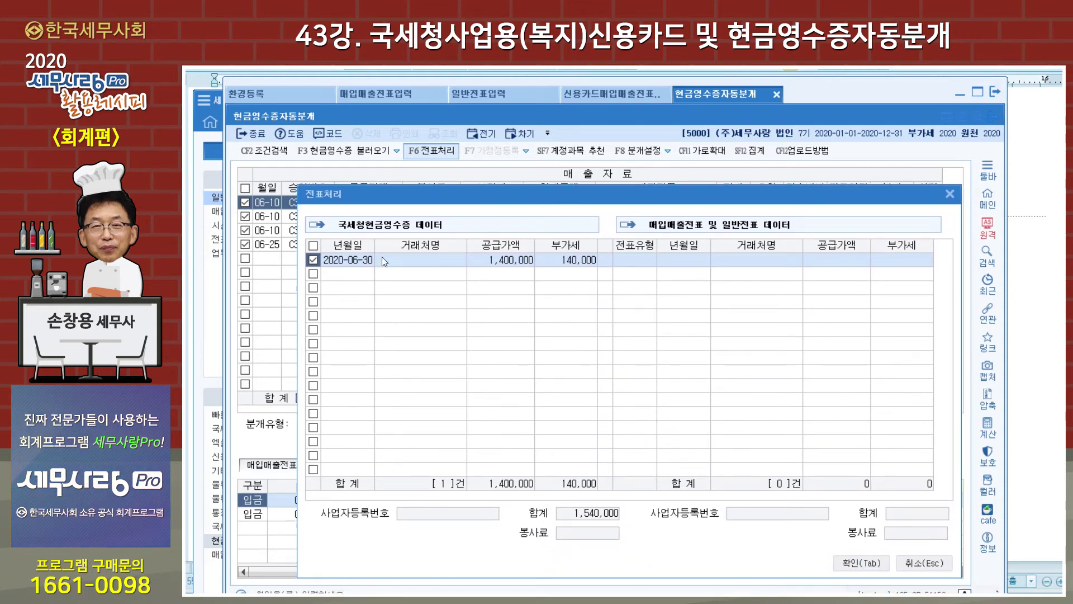
click(950, 194)
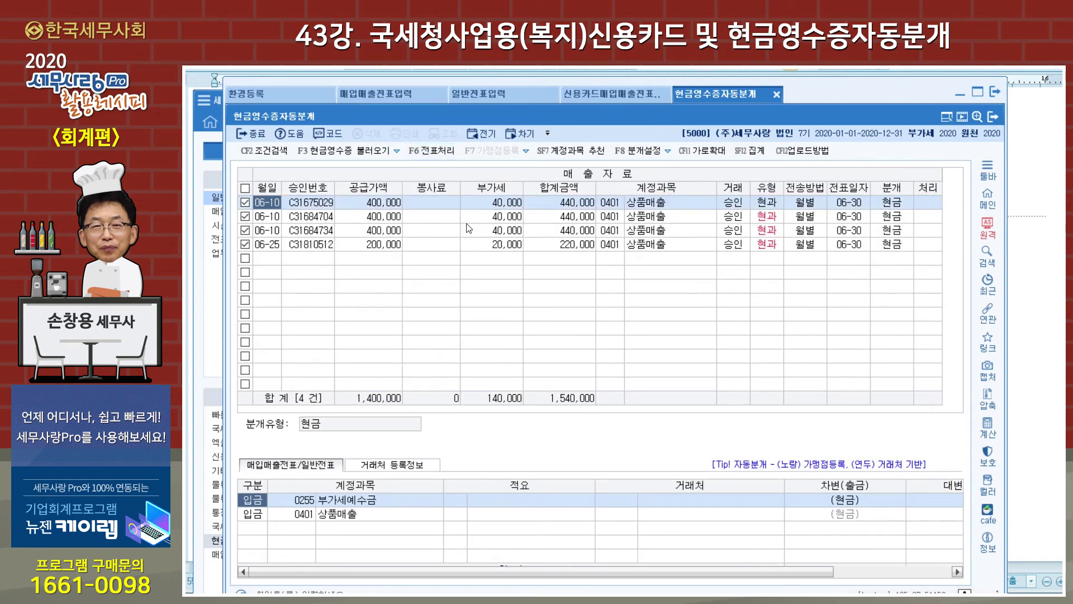
Try setting the sales 전표일자 to 1.거래일 in 분개설정, and check the effect in the 전표처리 preview.
click(639, 151)
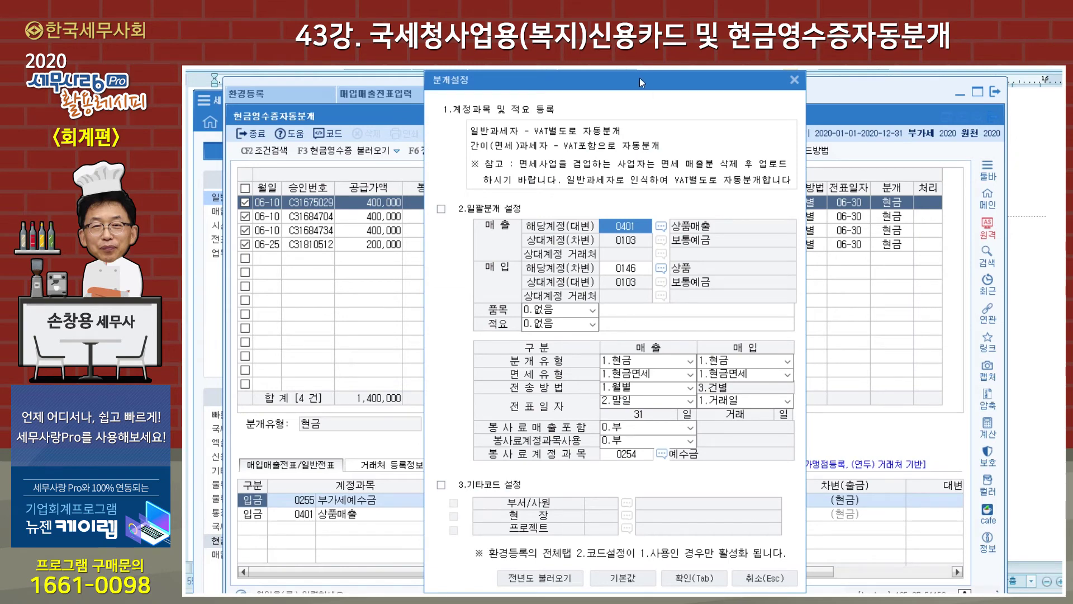
drag(640, 78, 633, 58)
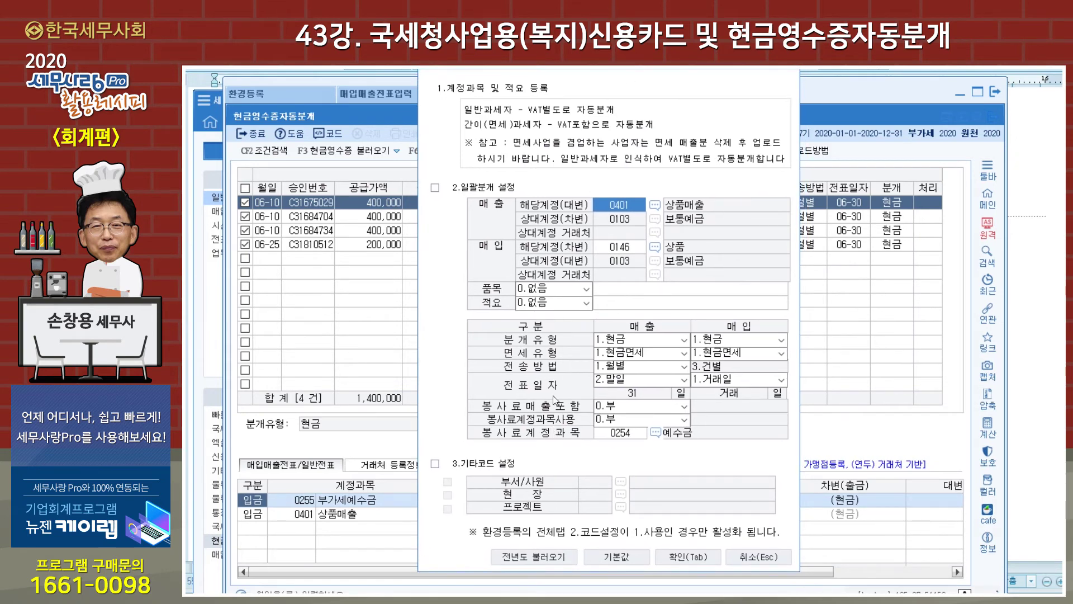
click(685, 381)
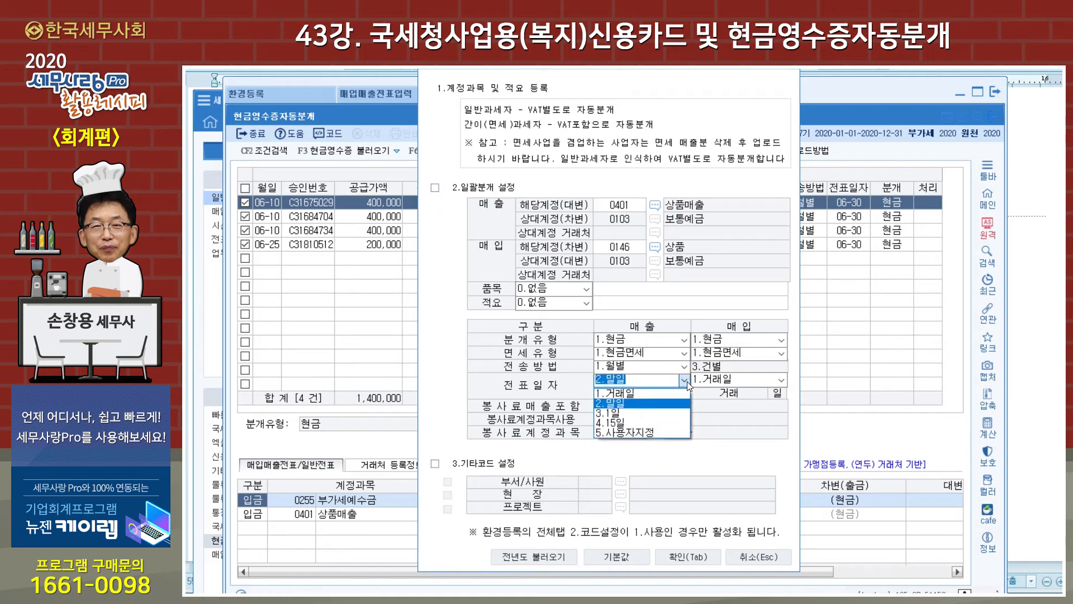
click(685, 393)
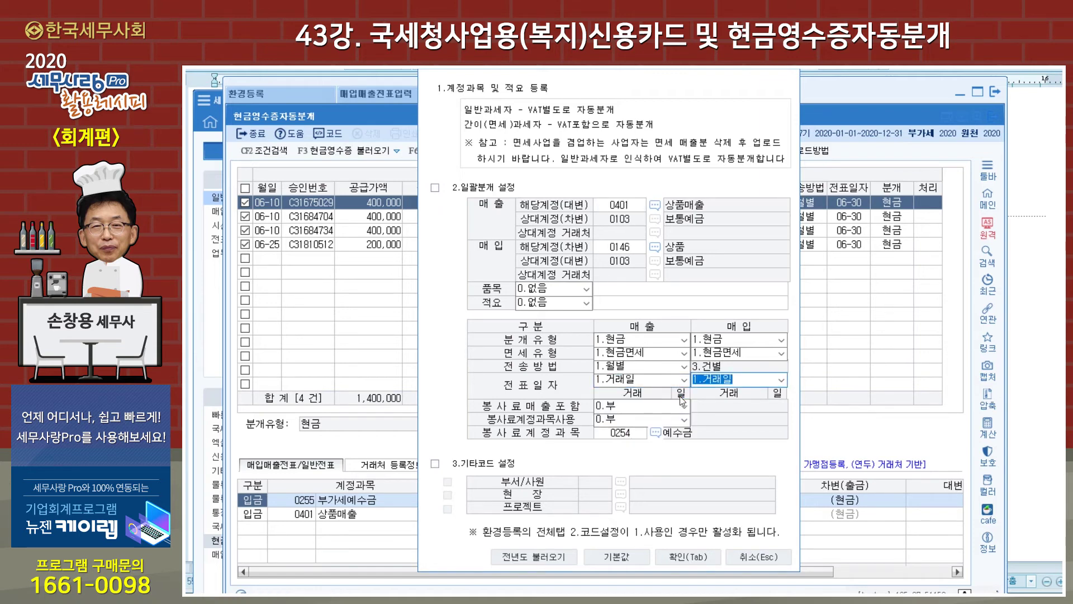
click(678, 559)
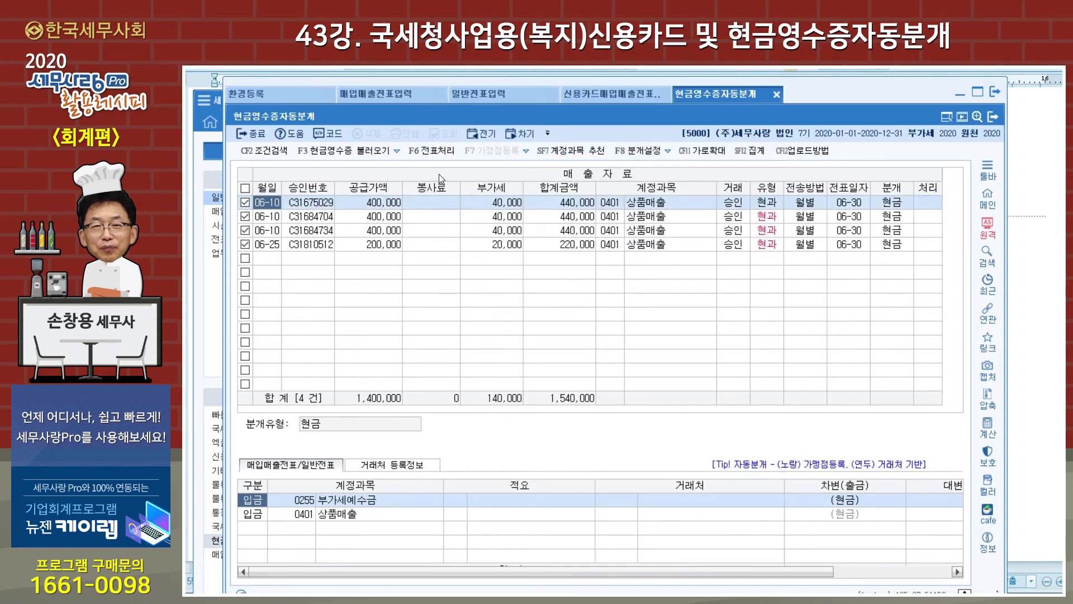
click(434, 151)
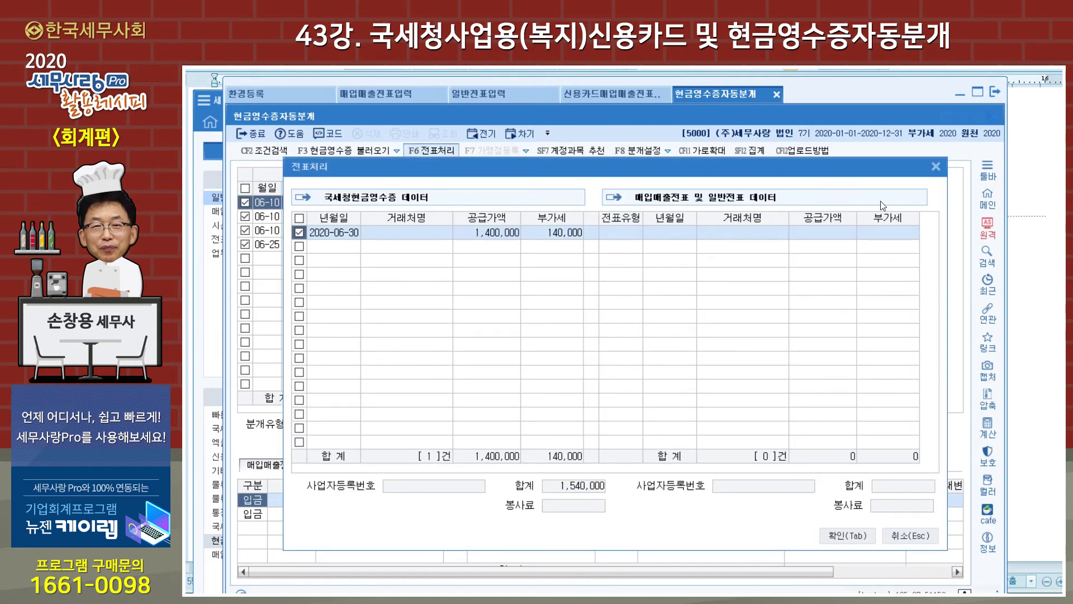
click(936, 166)
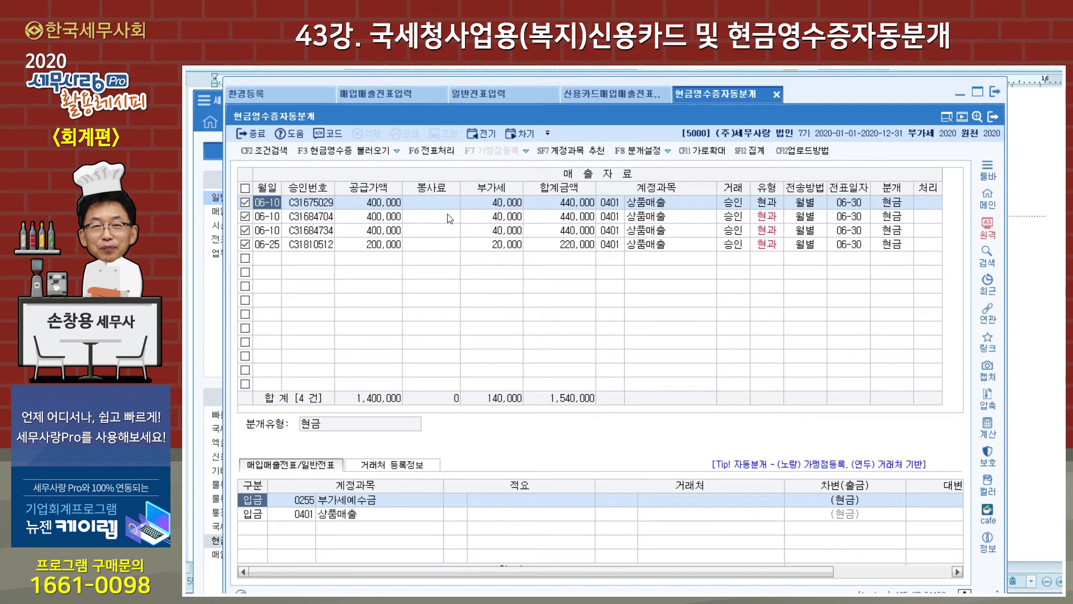
Set the sales 전표일자 to 2.말일 in 분개설정 and apply the settings.
click(648, 154)
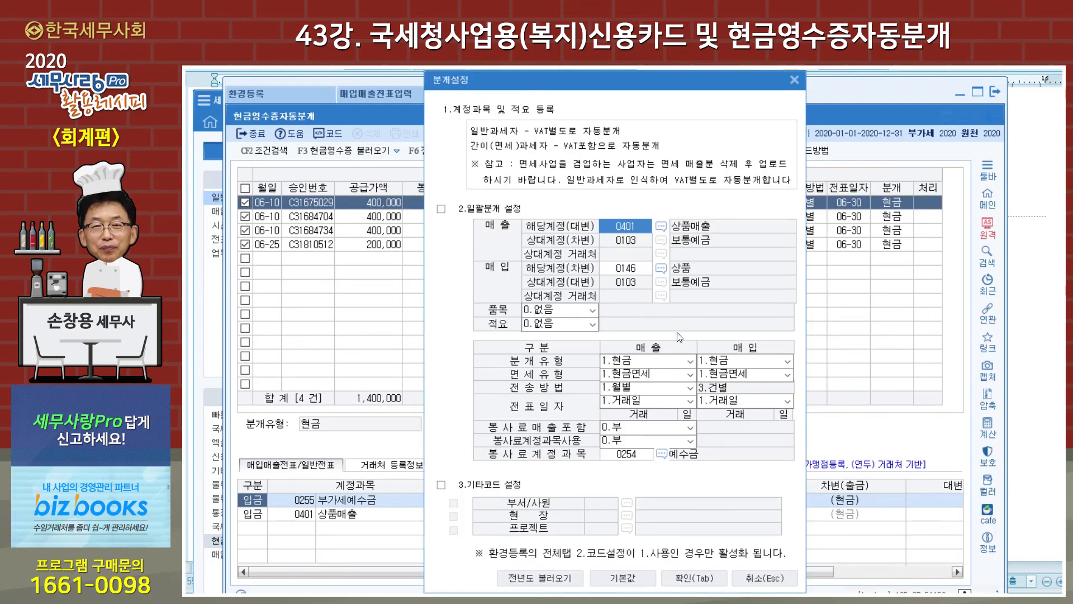
click(692, 409)
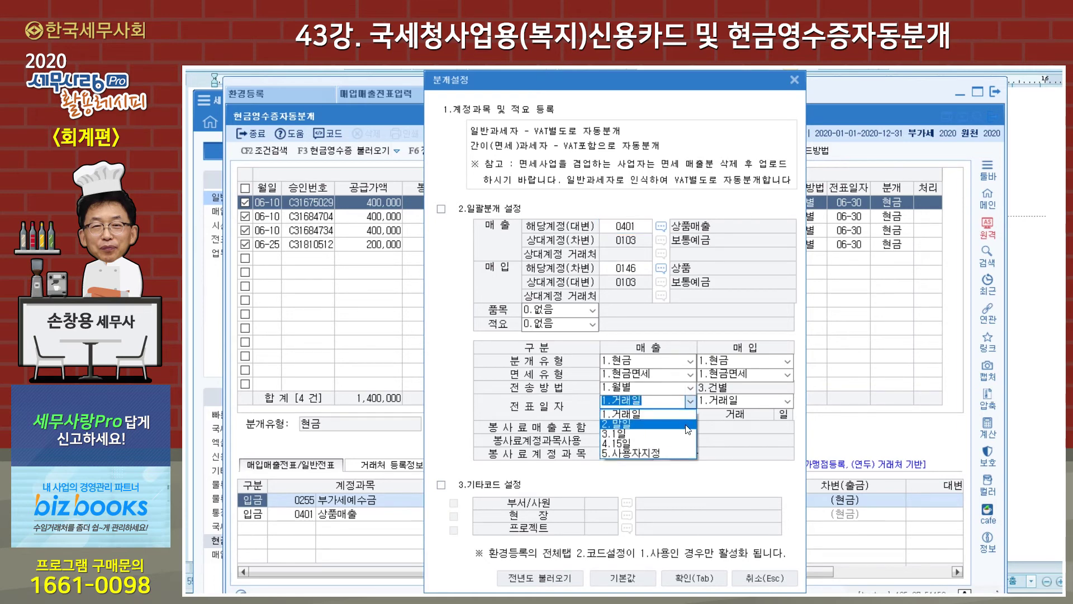
click(688, 428)
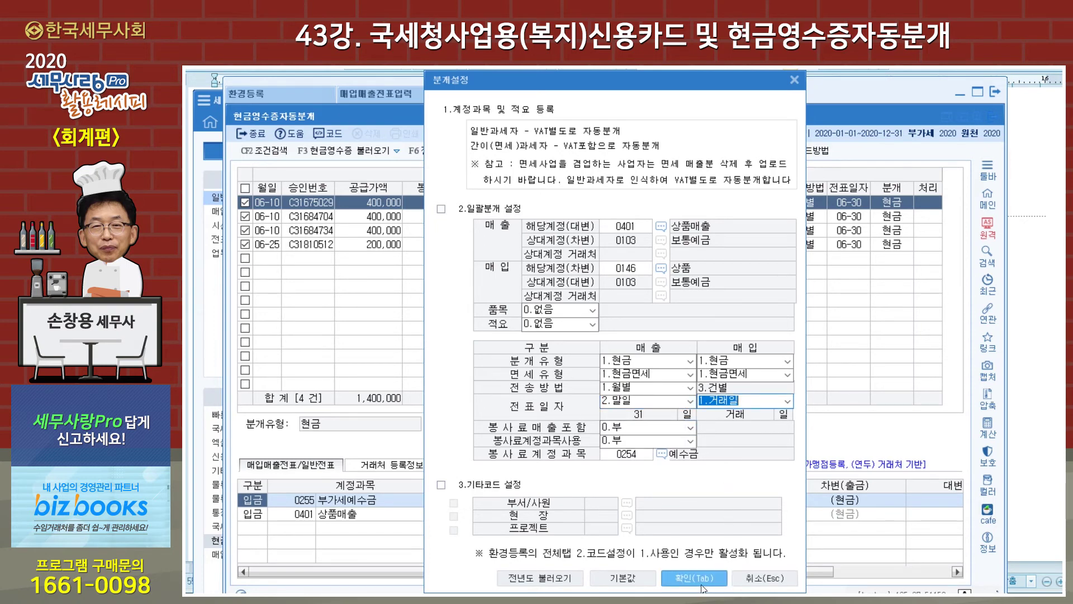
click(699, 581)
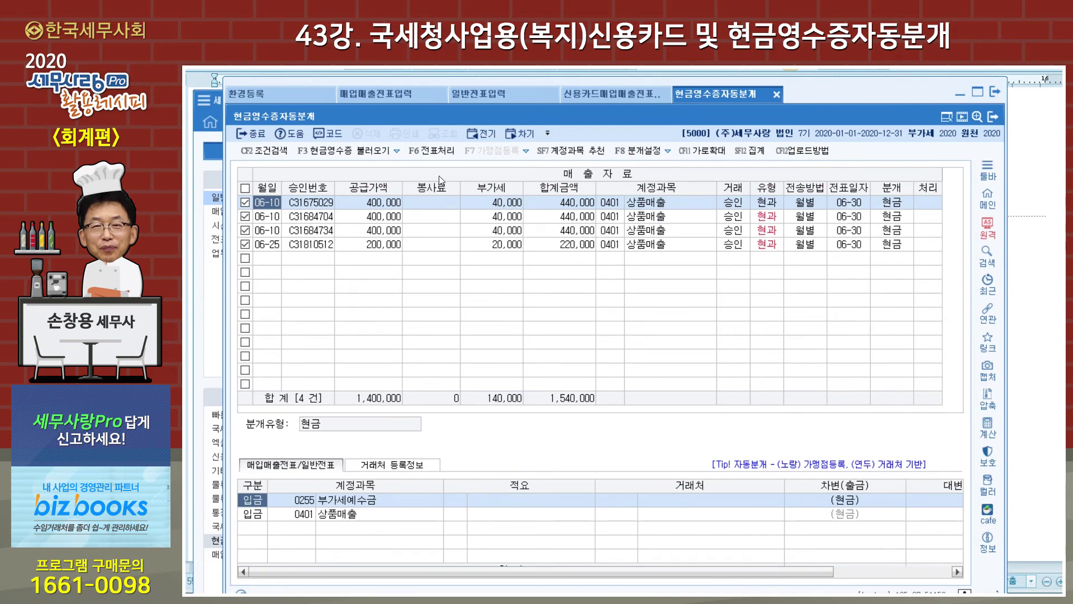
Post the checked sales cash receipts through 전표처리 as a single voucher dated 2020-06-30.
click(431, 149)
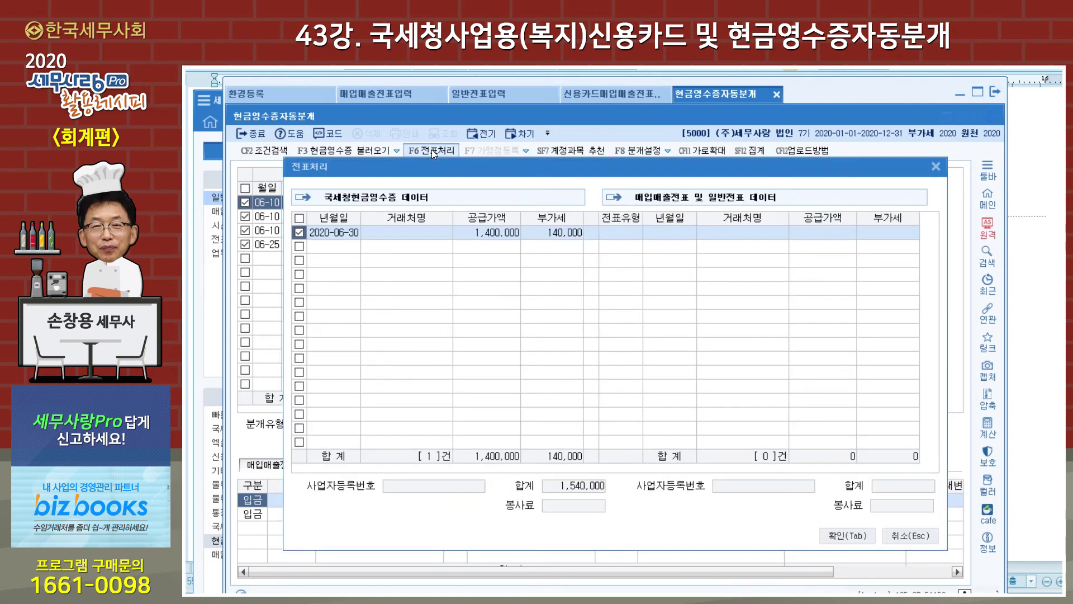
click(846, 532)
click(565, 393)
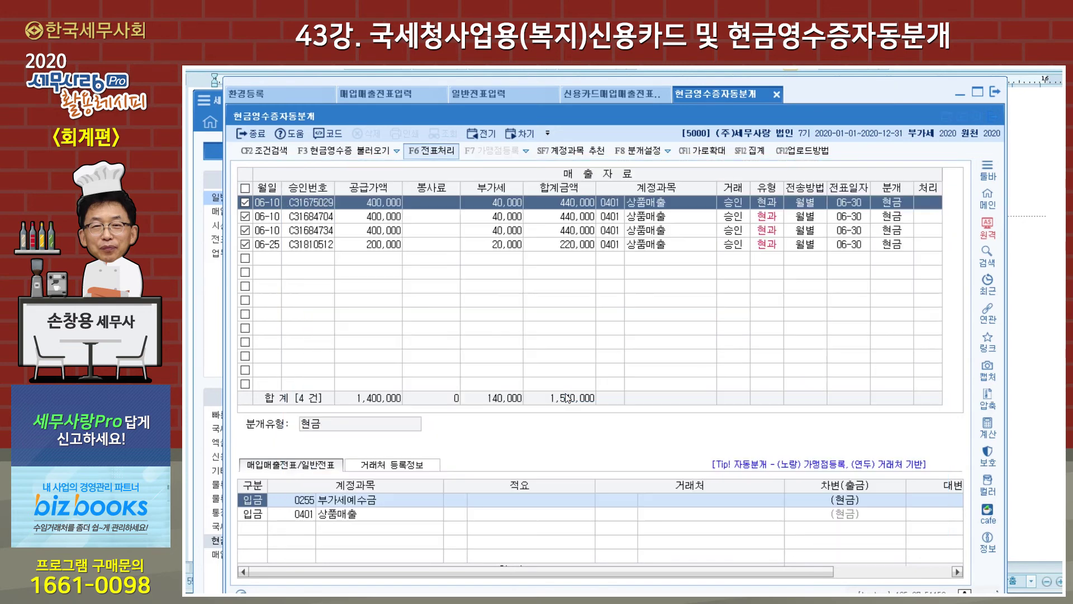
click(694, 378)
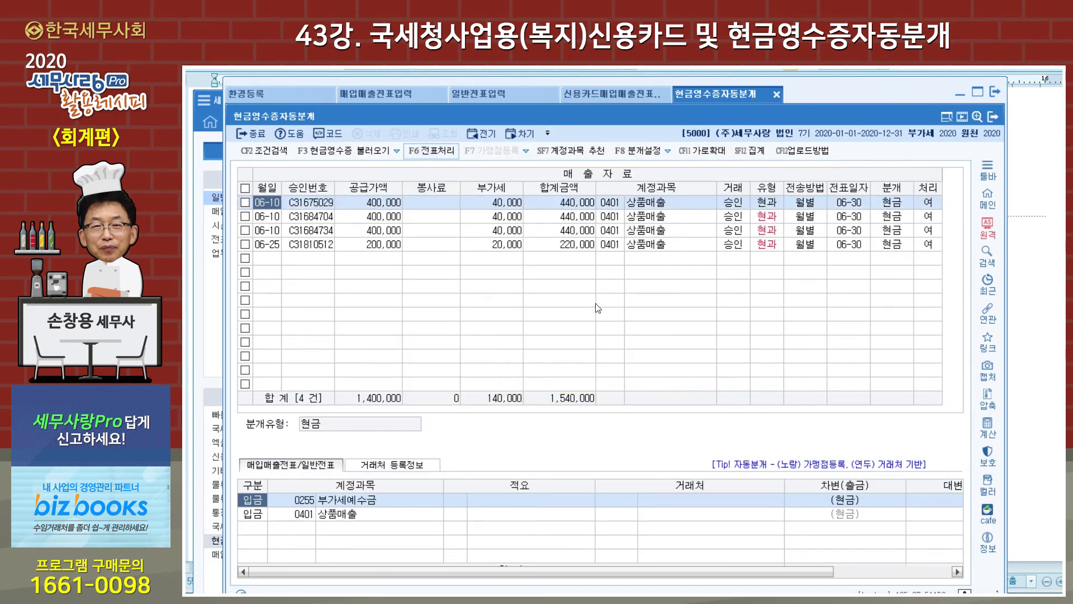
Import all preselected purchase receipts from 현금영수증자동분개-매입.xls in the desktop 데이타 folder, with 거래처 모두 등록 selected.
click(397, 152)
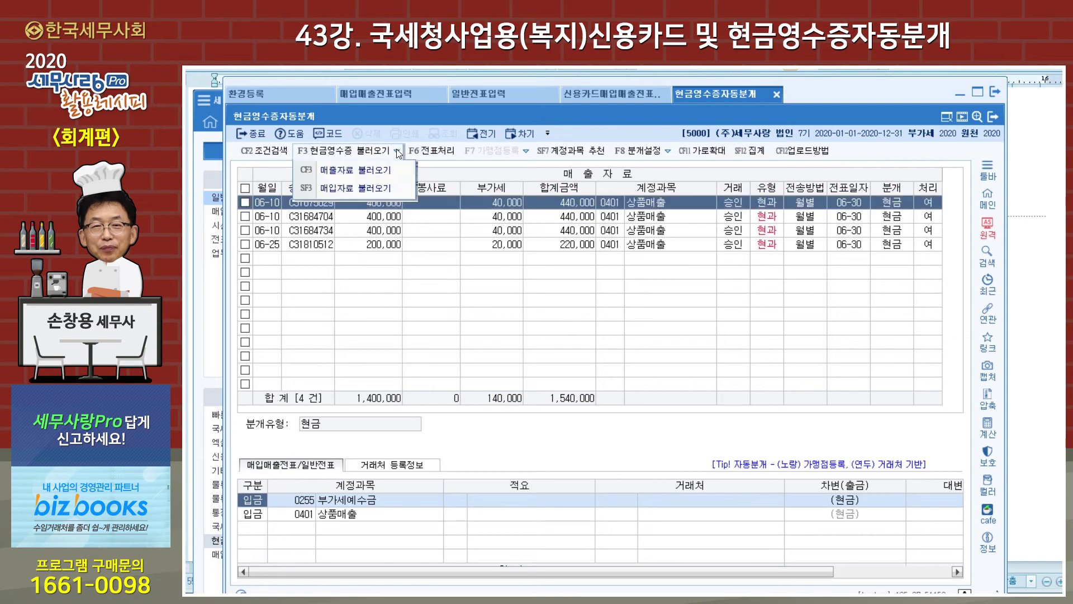
click(387, 186)
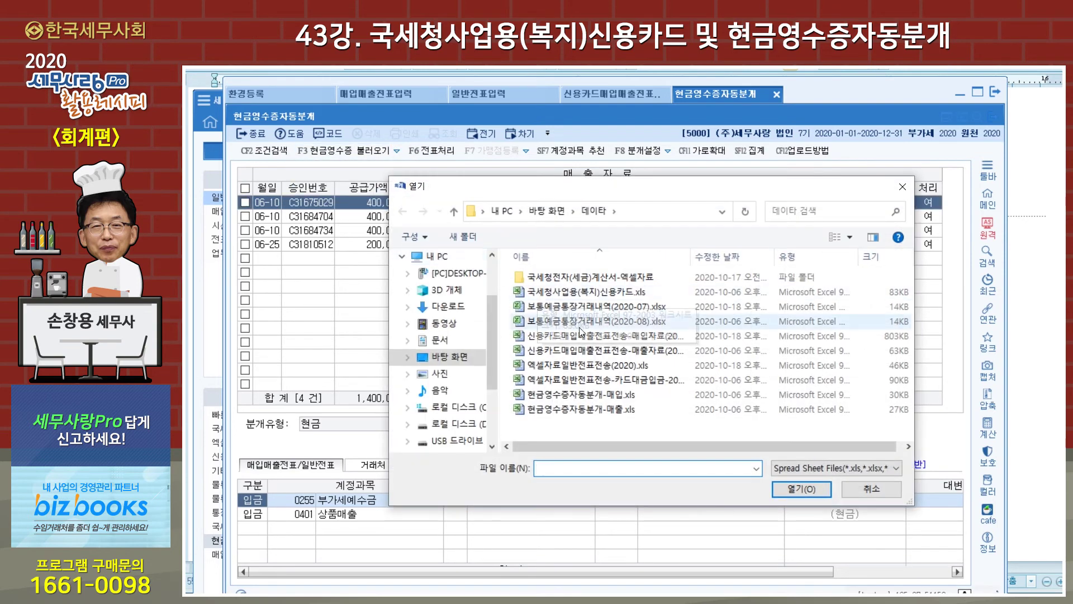
click(605, 397)
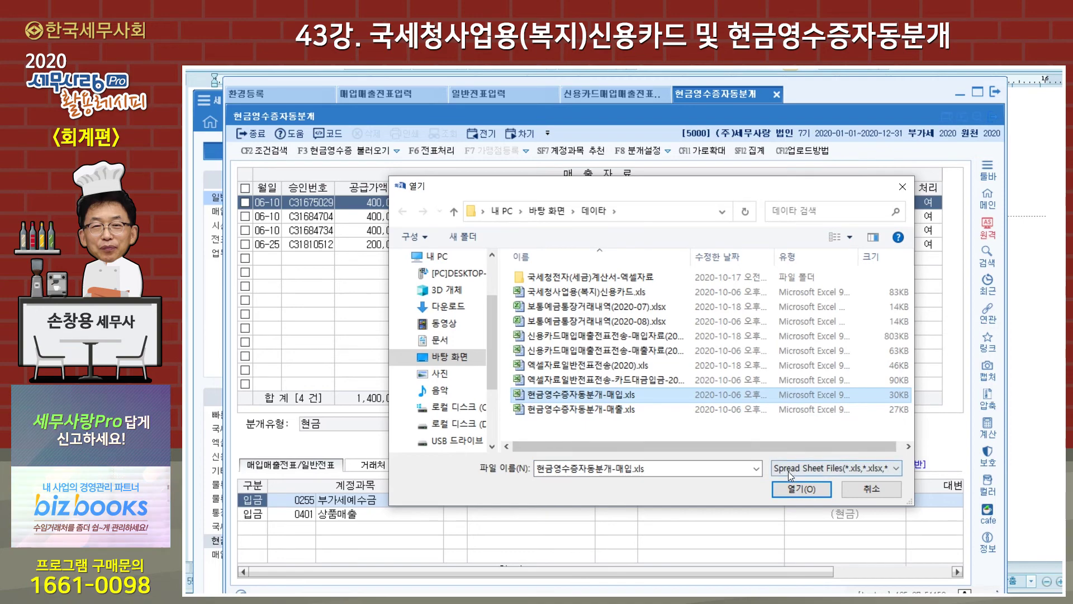
click(789, 489)
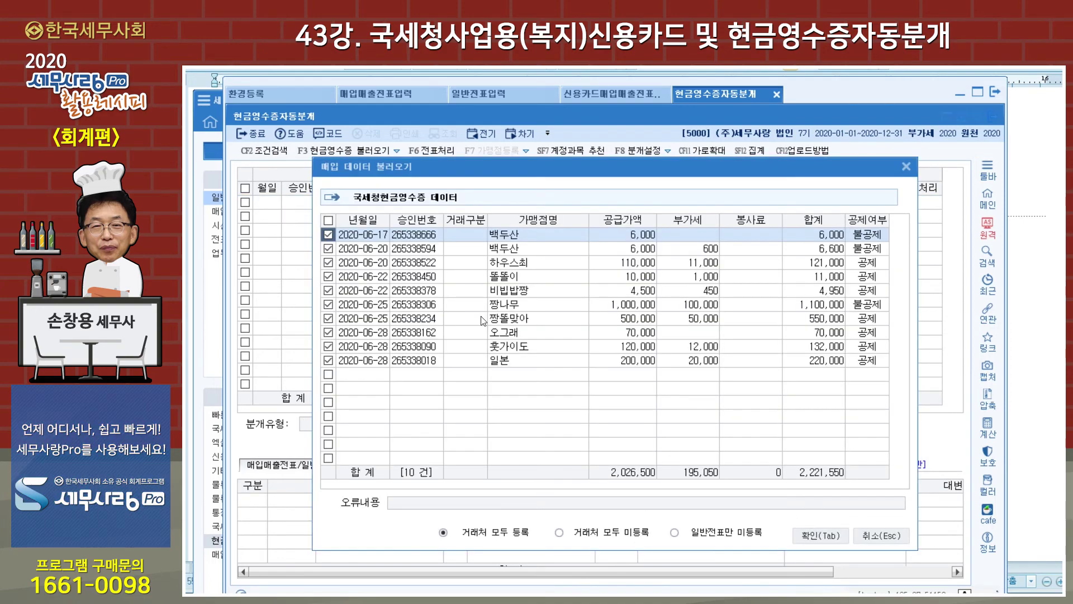
click(823, 535)
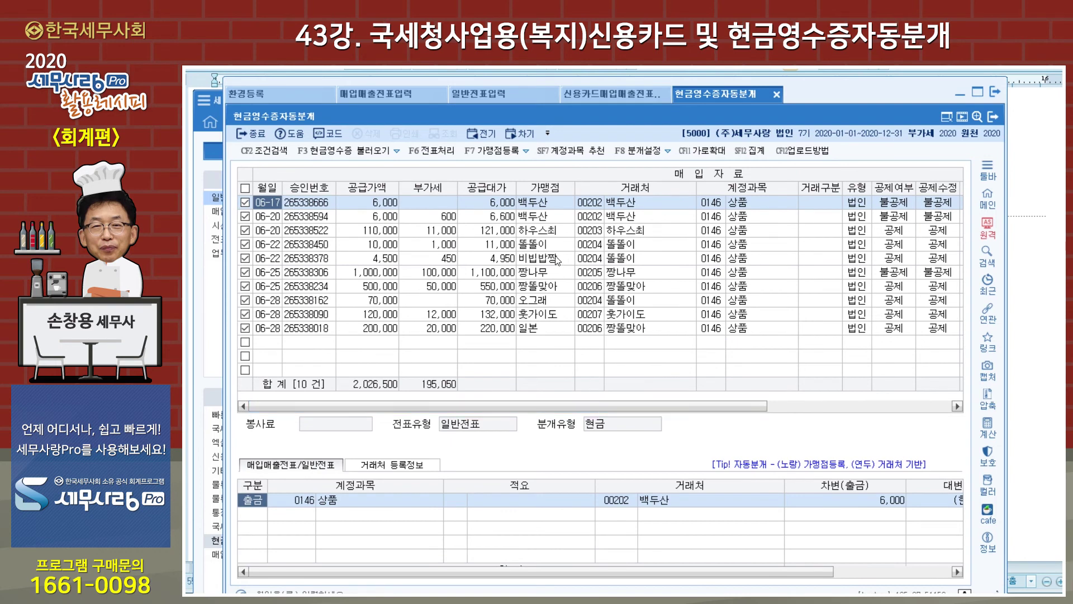
Check 분개설정 for the purchase data, and post all imported purchase receipts as vouchers through 전표처리.
click(638, 150)
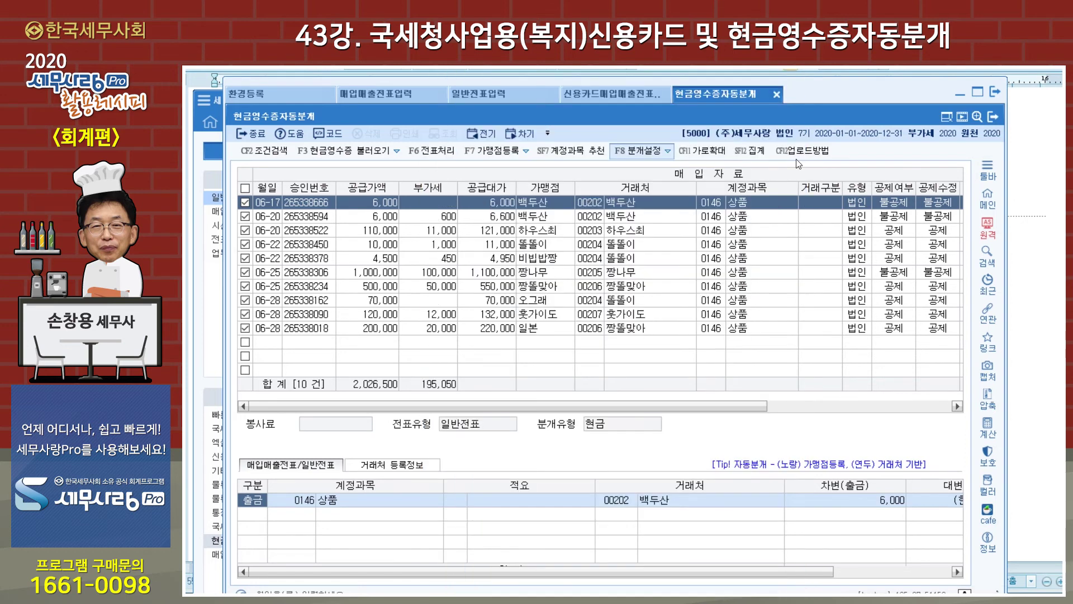
click(796, 82)
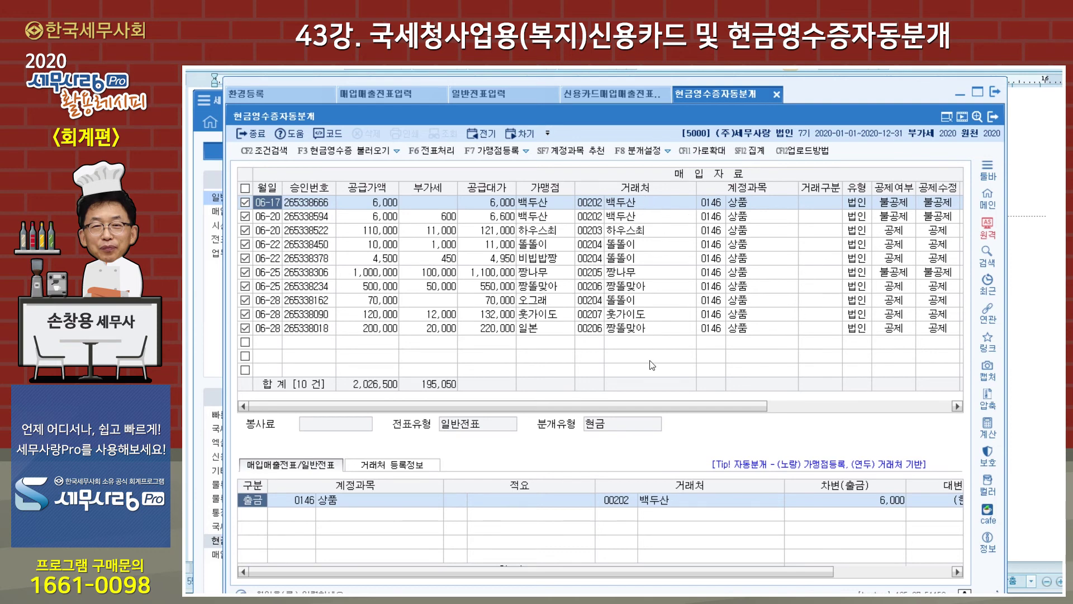
click(422, 151)
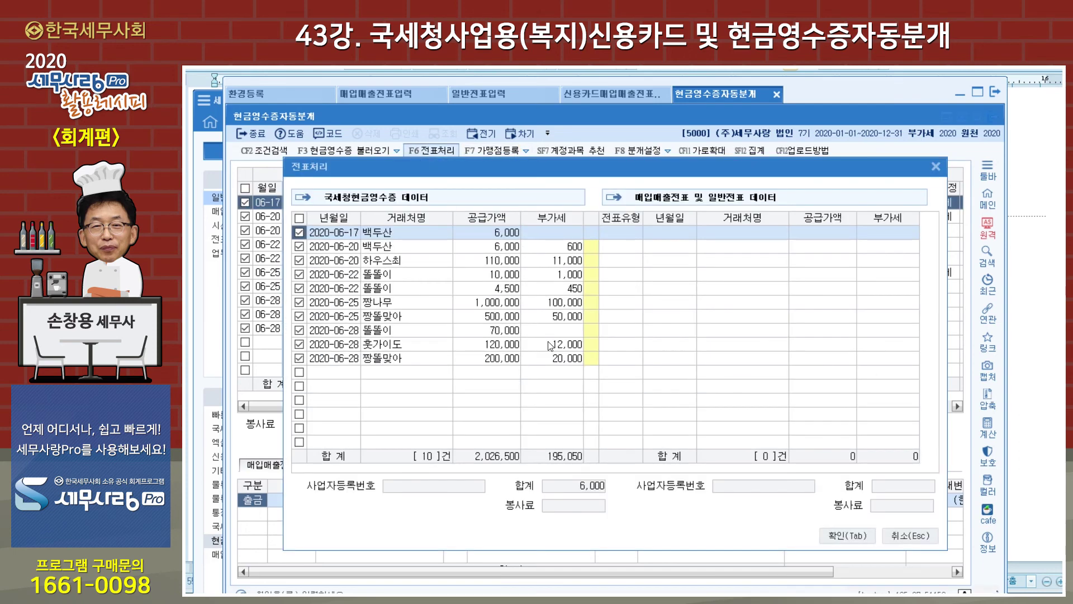
click(848, 534)
click(573, 398)
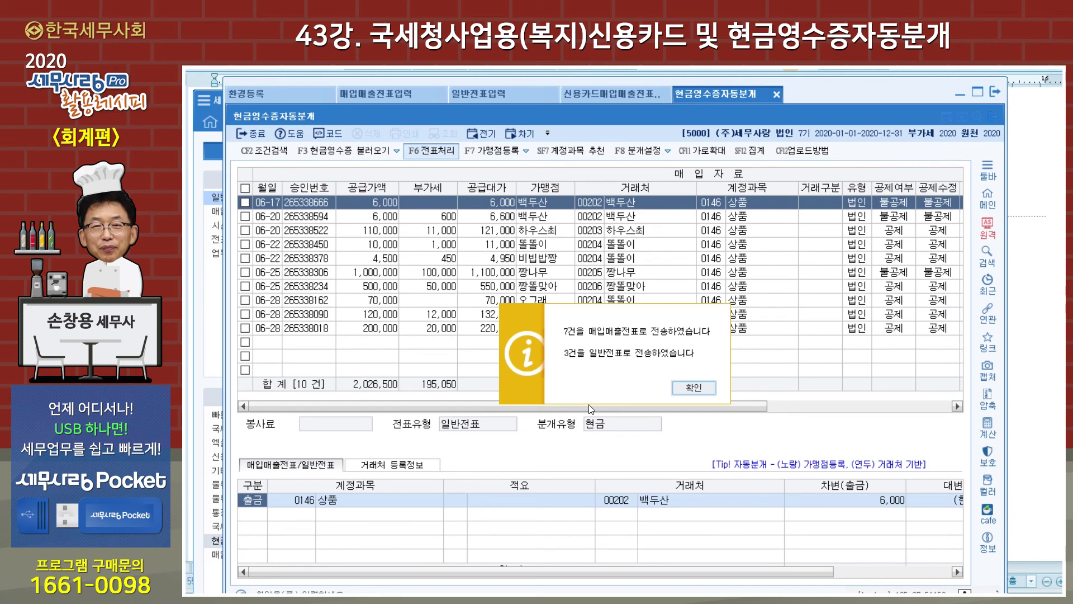
click(693, 388)
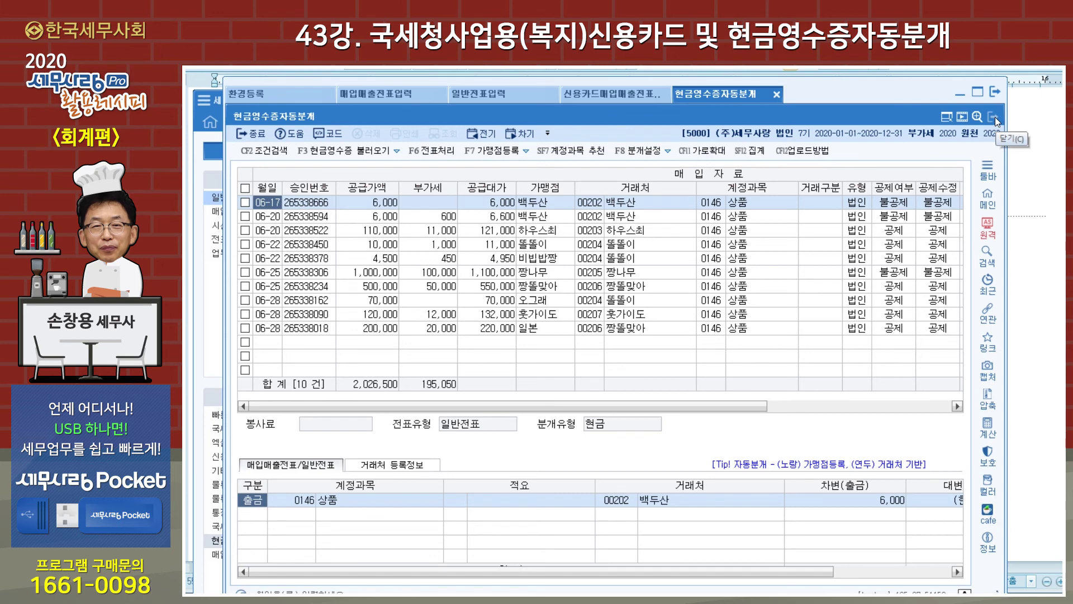
Display all June 2020 vouchers in 일반전표입력 without reviewing unbalanced entries, and examine the posted purchase entry for 백두산 on day 20.
click(485, 97)
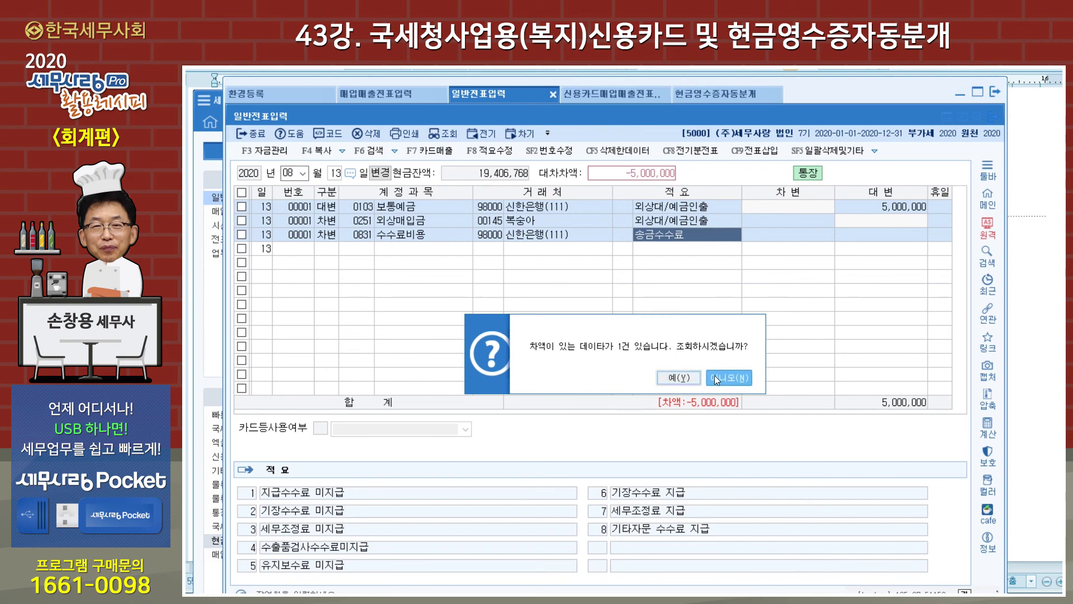
click(714, 376)
text(06)
key(Return)
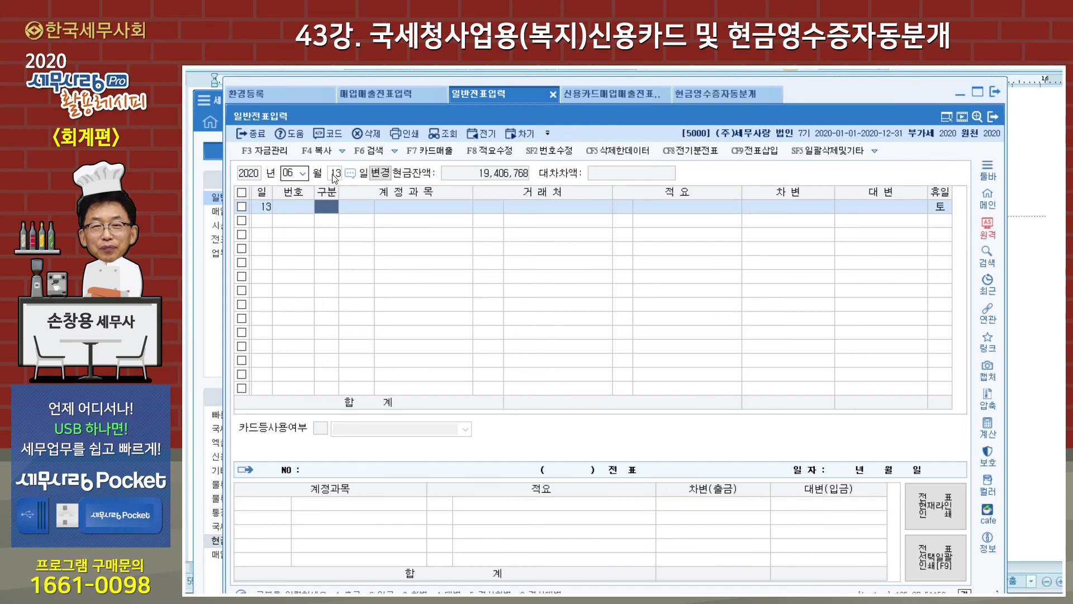
click(333, 174)
key(BackSpace)
key(Return)
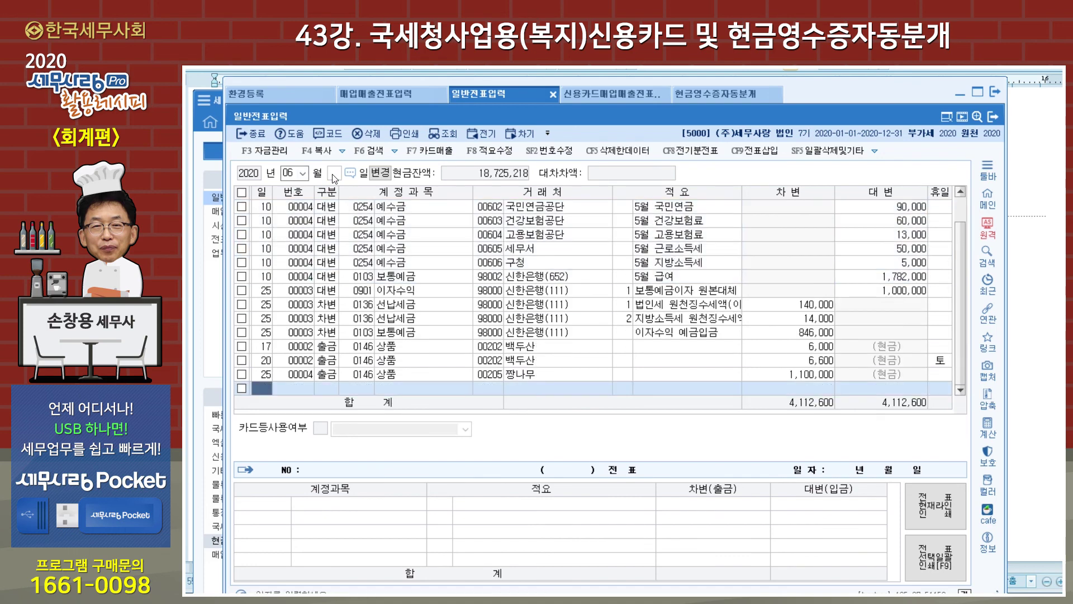
click(440, 362)
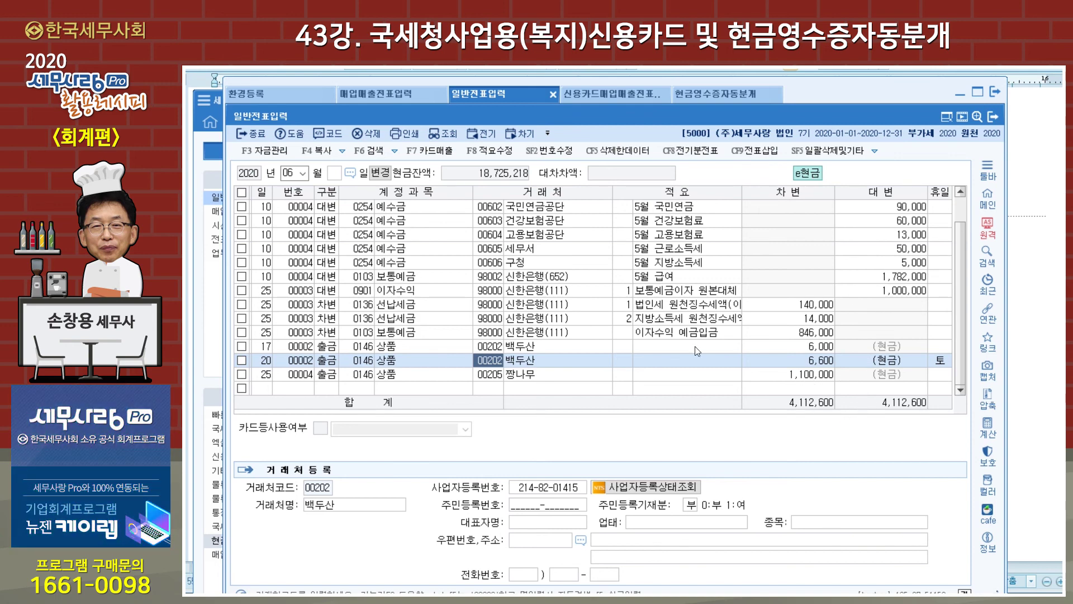
Check the June 30 sales and June 28 purchase 현과 vouchers in 매입매출전표입력, skipping the duplicate review, and return to 현금영수증자동분개.
click(390, 96)
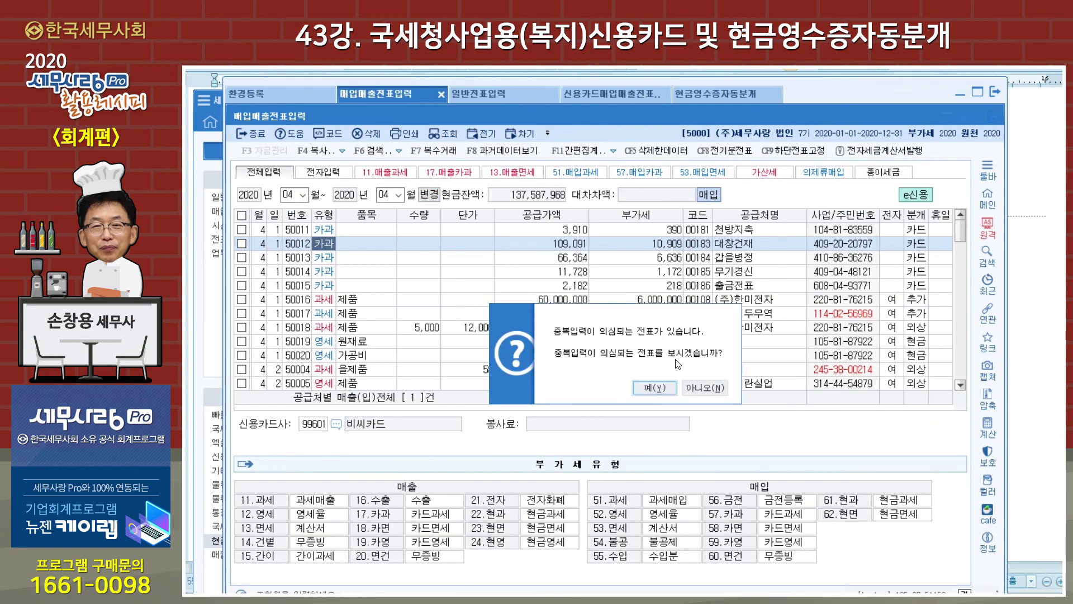
click(705, 387)
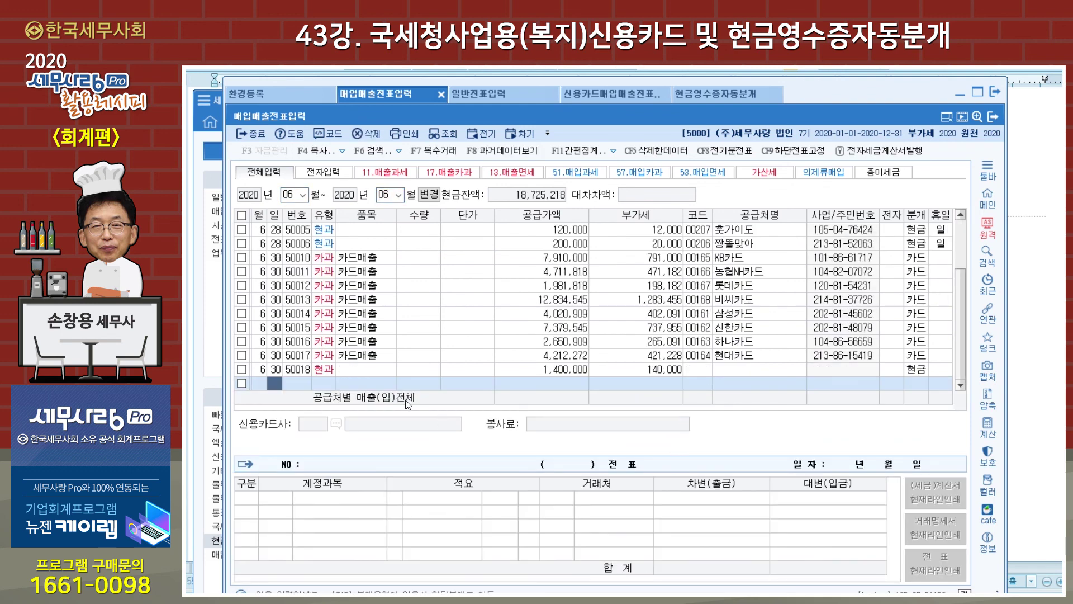
click(367, 372)
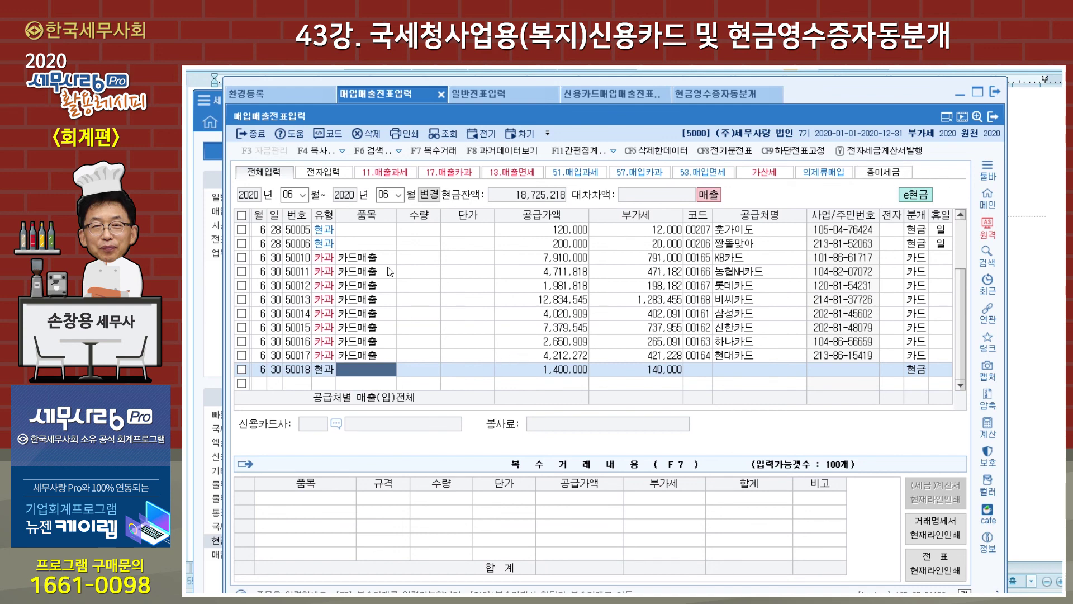
click(363, 245)
click(361, 231)
click(361, 244)
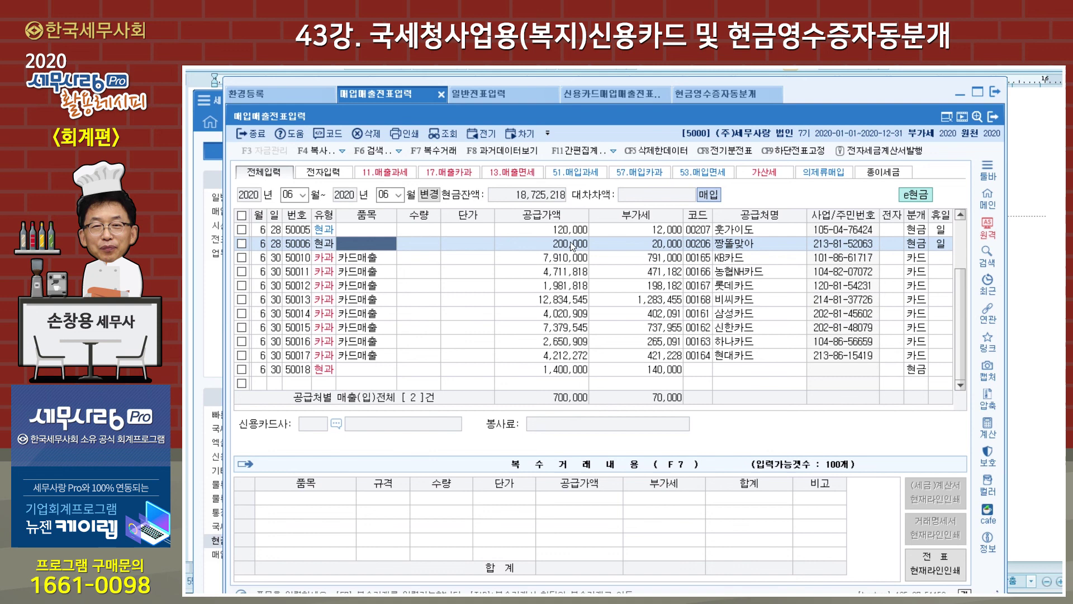
click(708, 96)
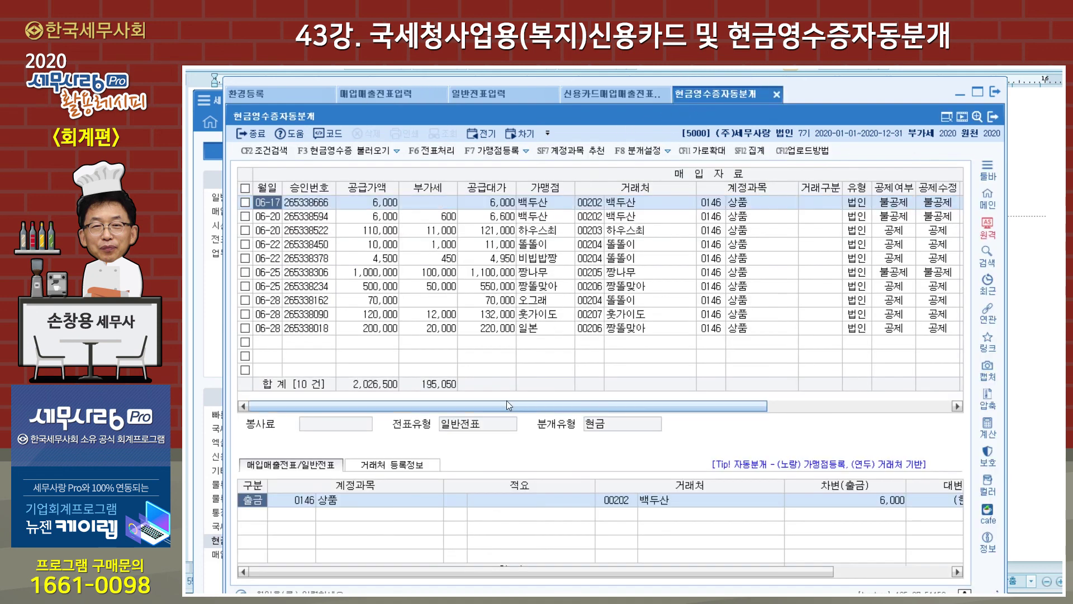